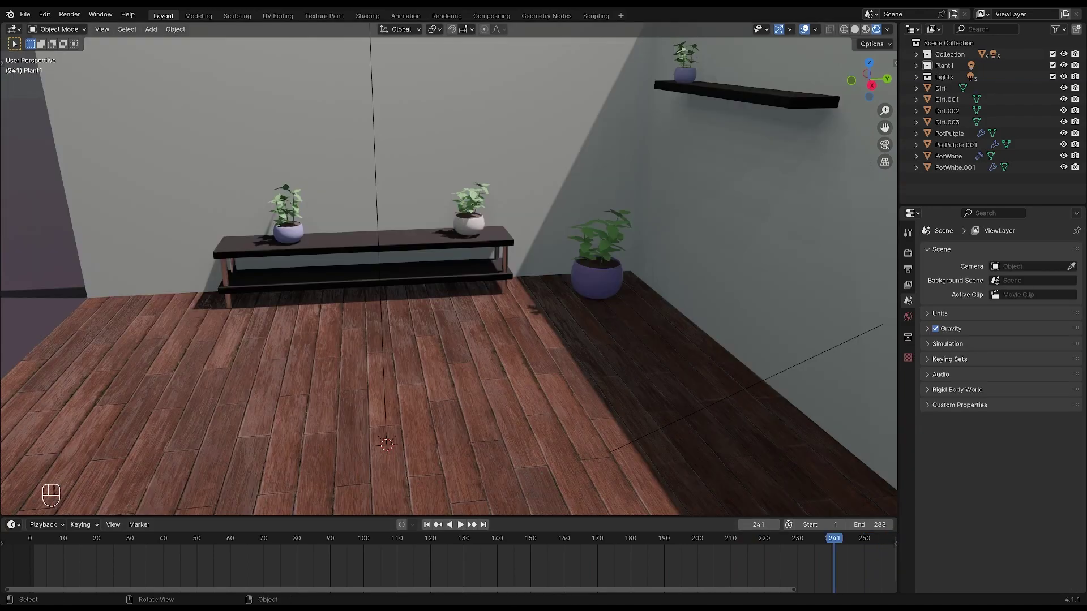
Select the floor so its transform shows in Object Properties.
click(521, 370)
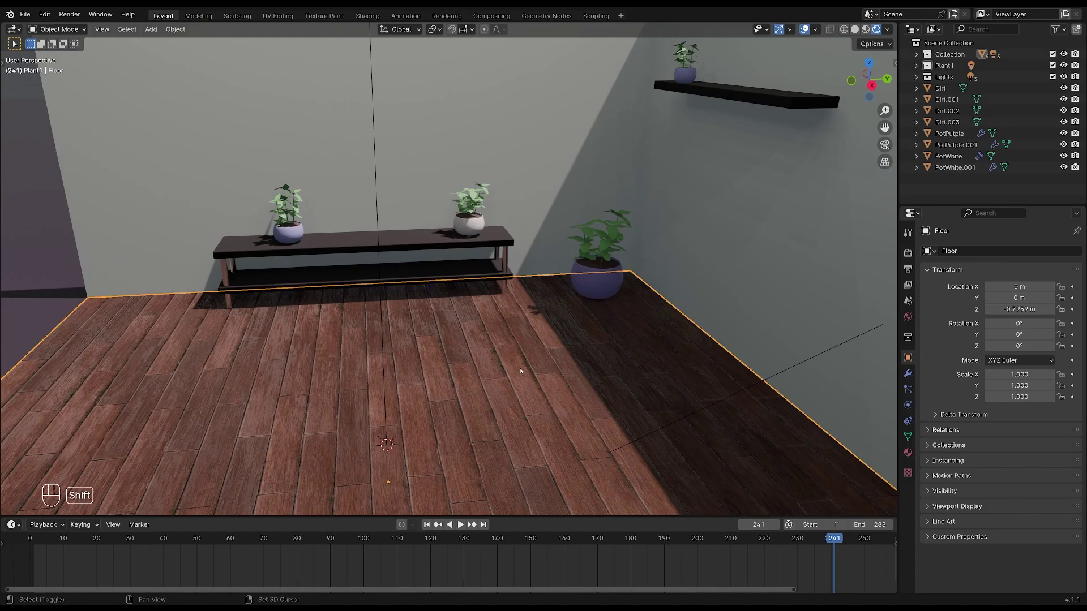
Add a plane, raise it to 3.8867 m and rotate it 90° on Y.
key(shift+a)
mouse_move(521, 371)
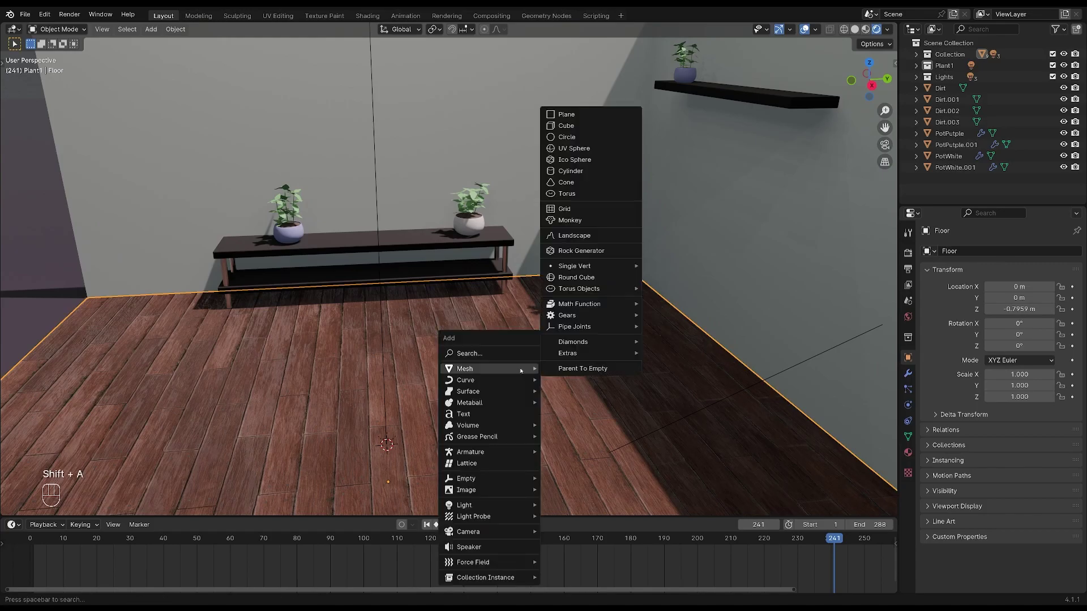
click(594, 114)
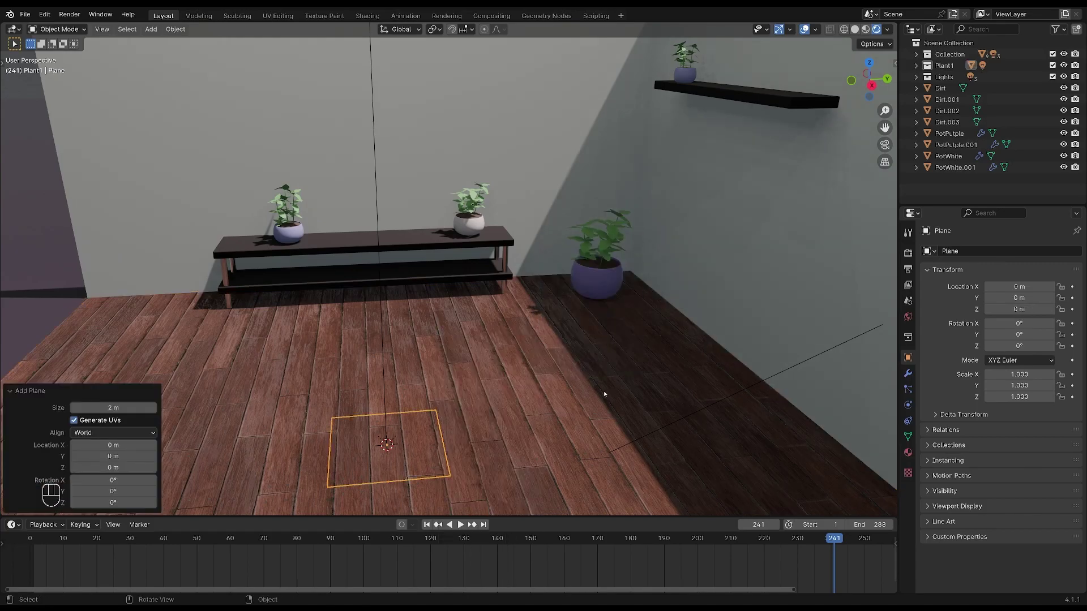
key(g)
key(z)
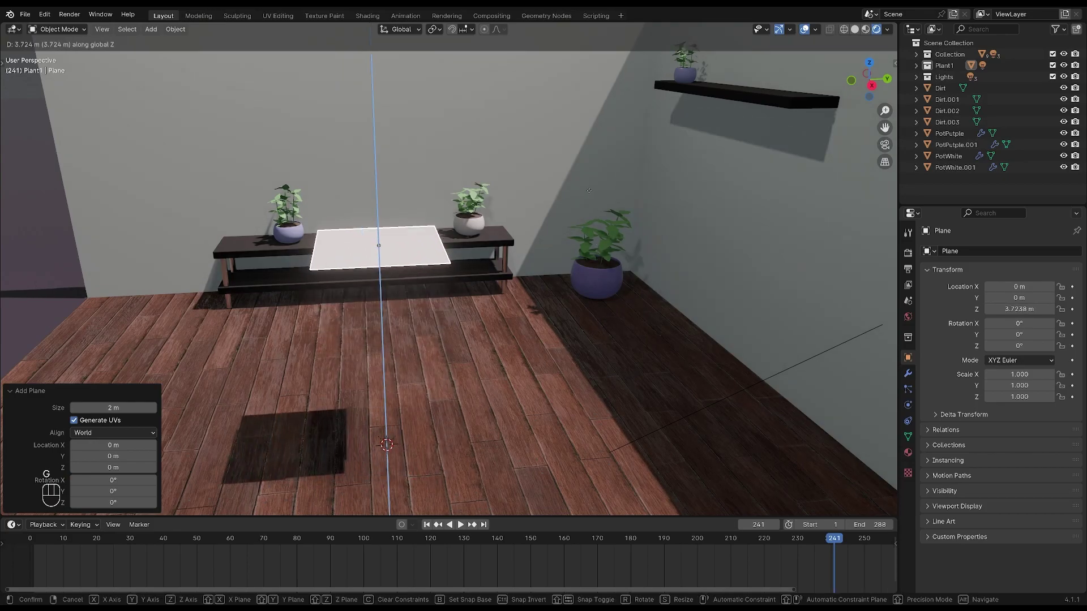
click(588, 183)
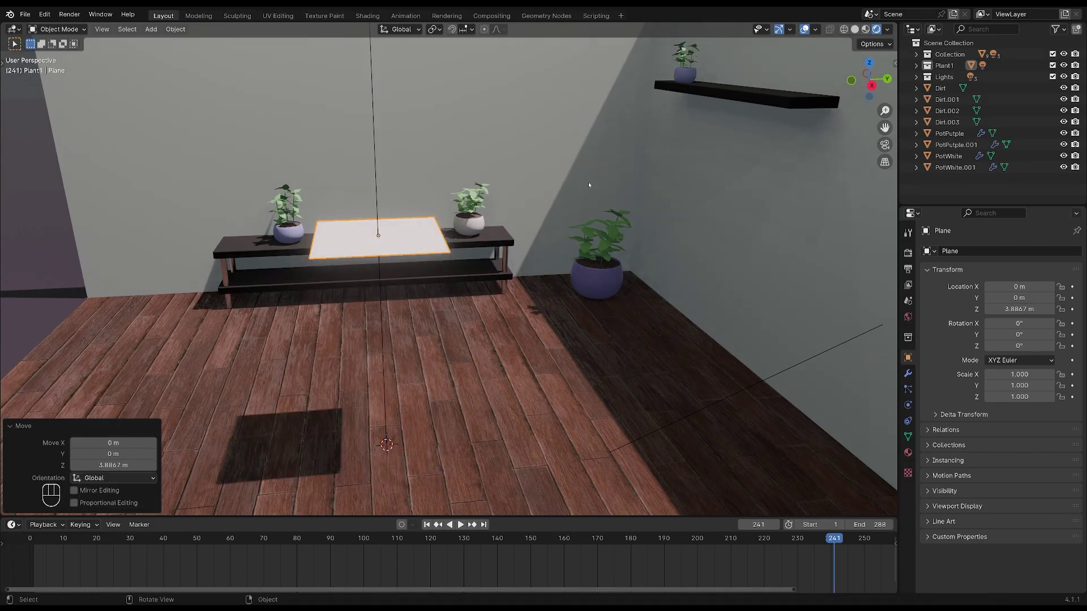
text(r)
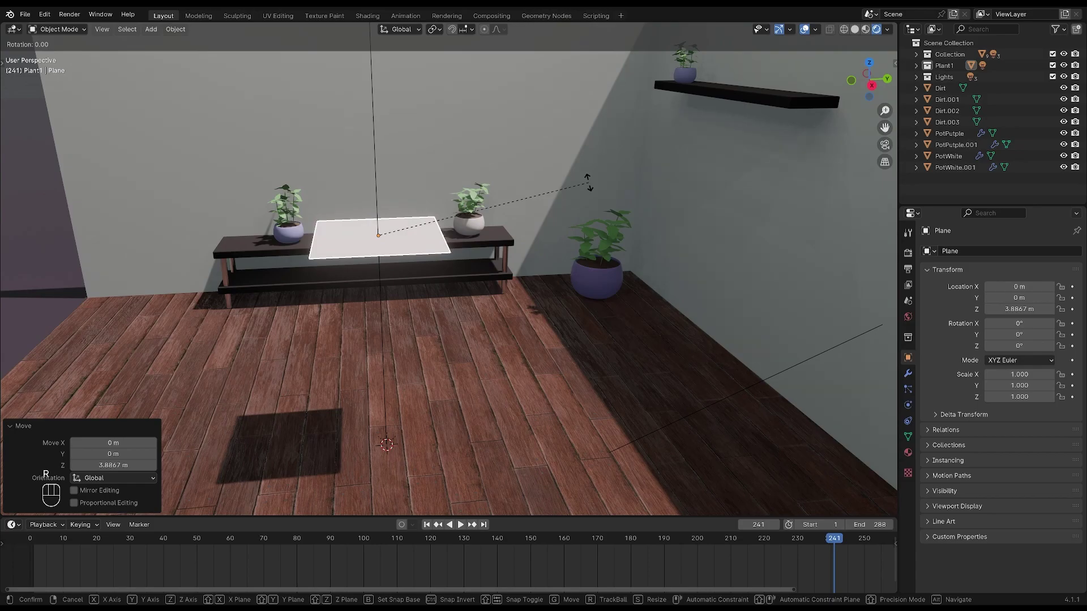
text(y90)
key(Return)
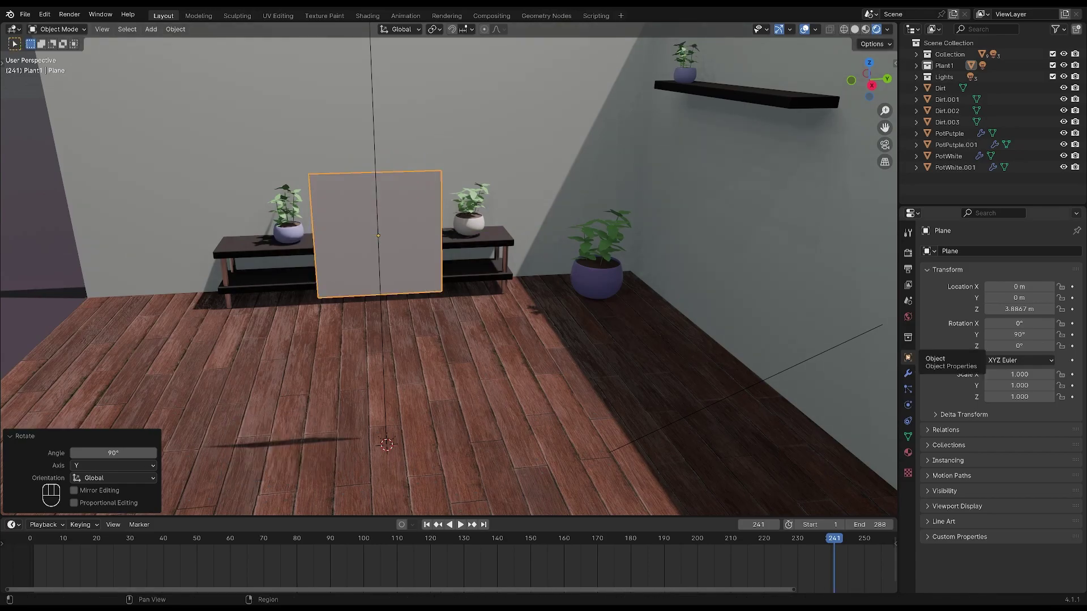
Scale the plane to X 1.08 and Y 1.92, then apply its scale.
click(1029, 374)
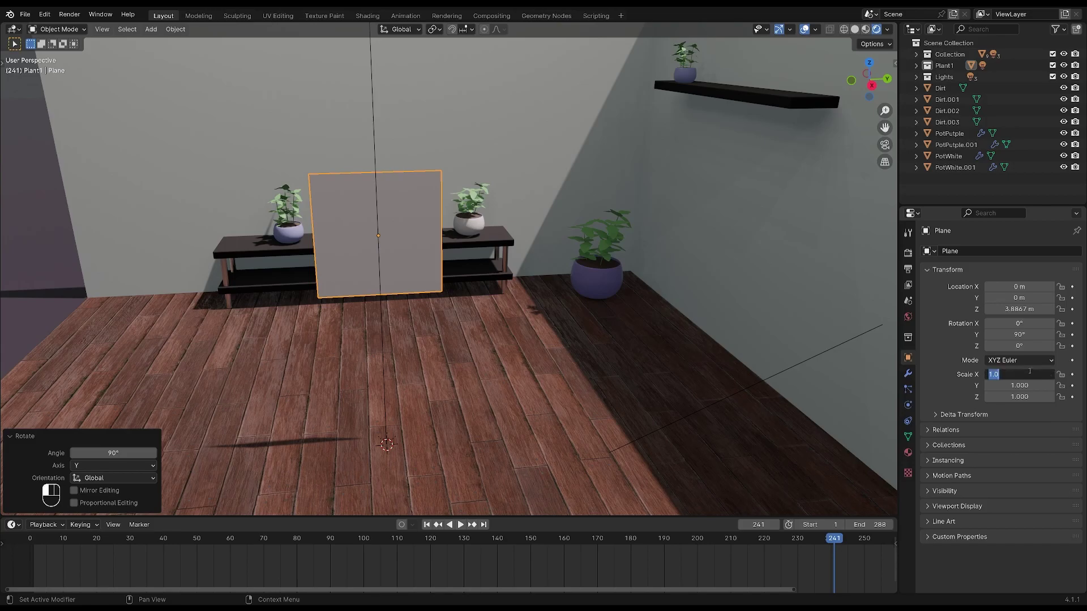
text(1.08)
click(1004, 385)
text(1.92)
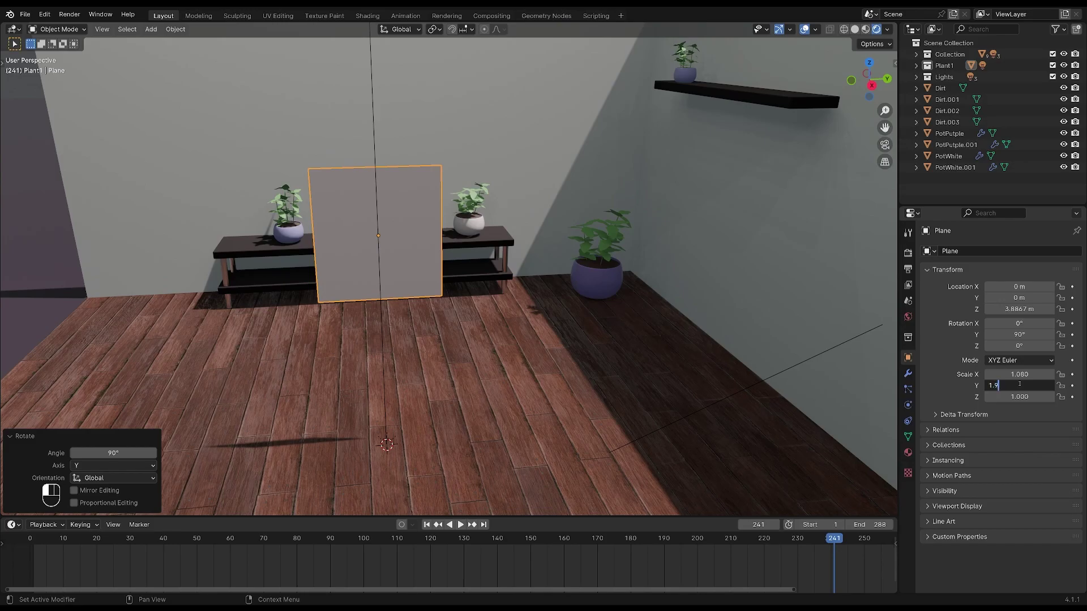
key(Return)
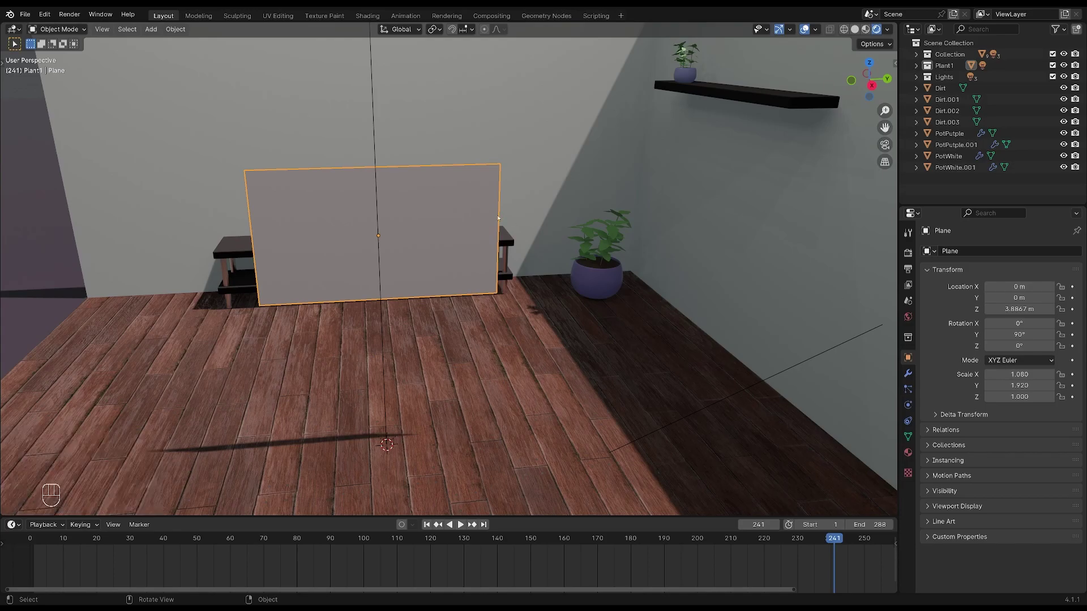
key(ctrl+a)
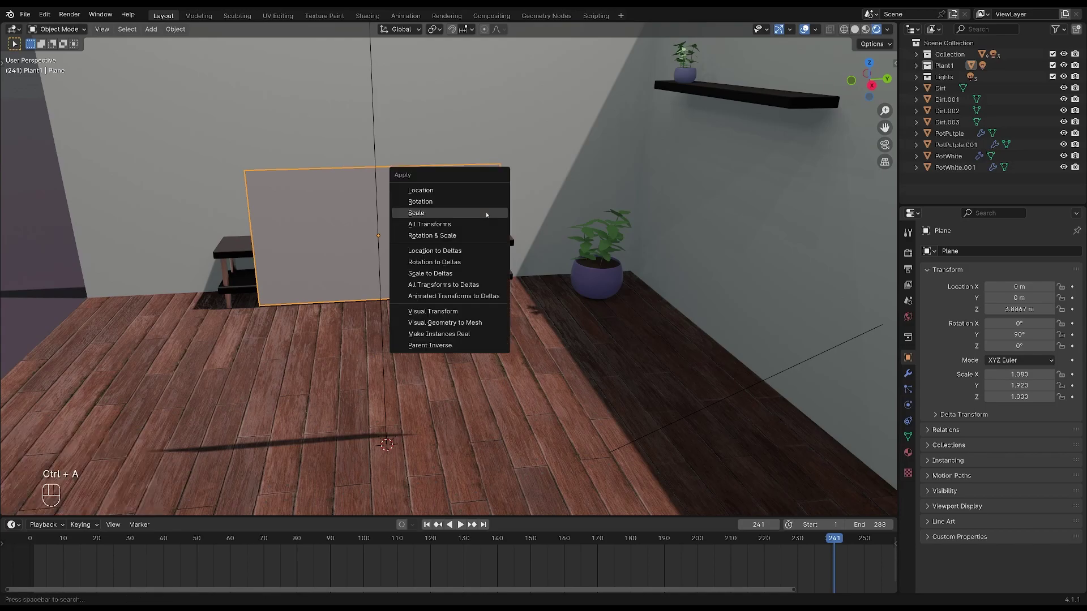
click(487, 213)
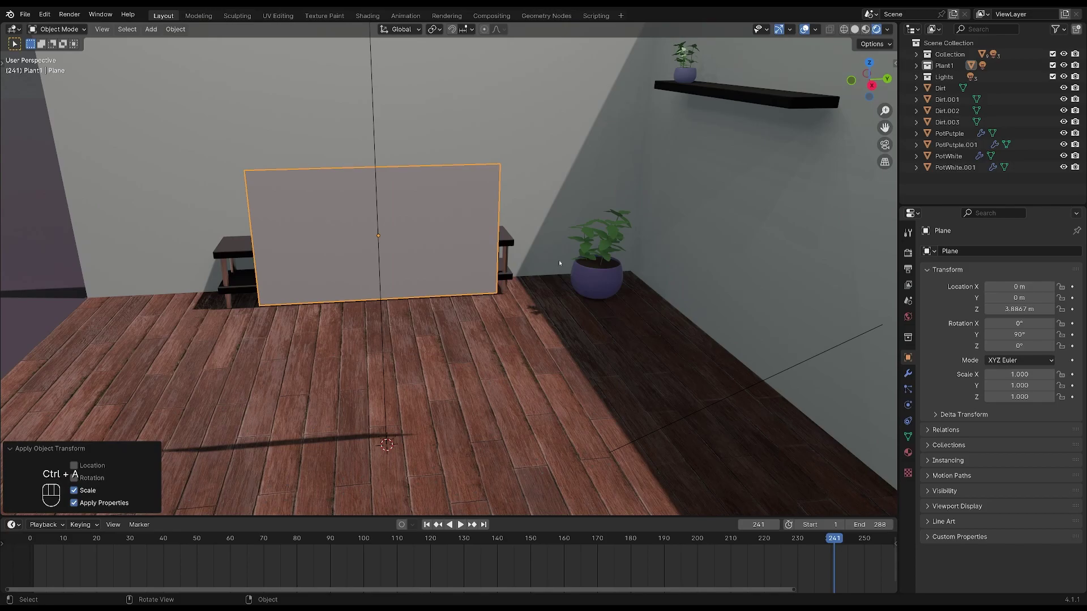
middle_drag(559, 260, 547, 262)
Extrude the plane along X in Edit Mode to give it thickness.
key(Tab)
key(Tab)
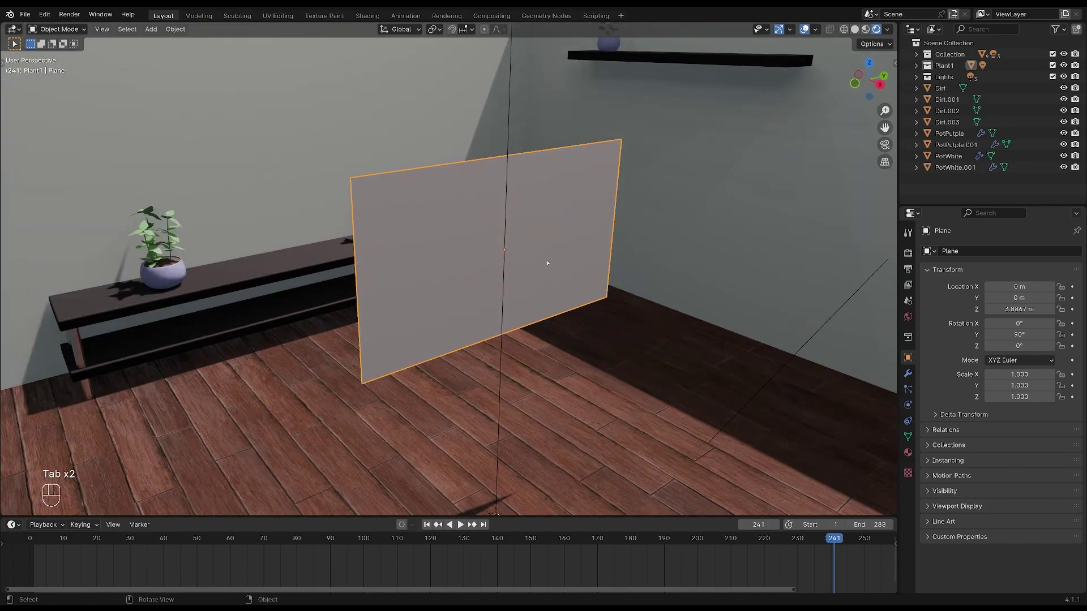
key(Tab)
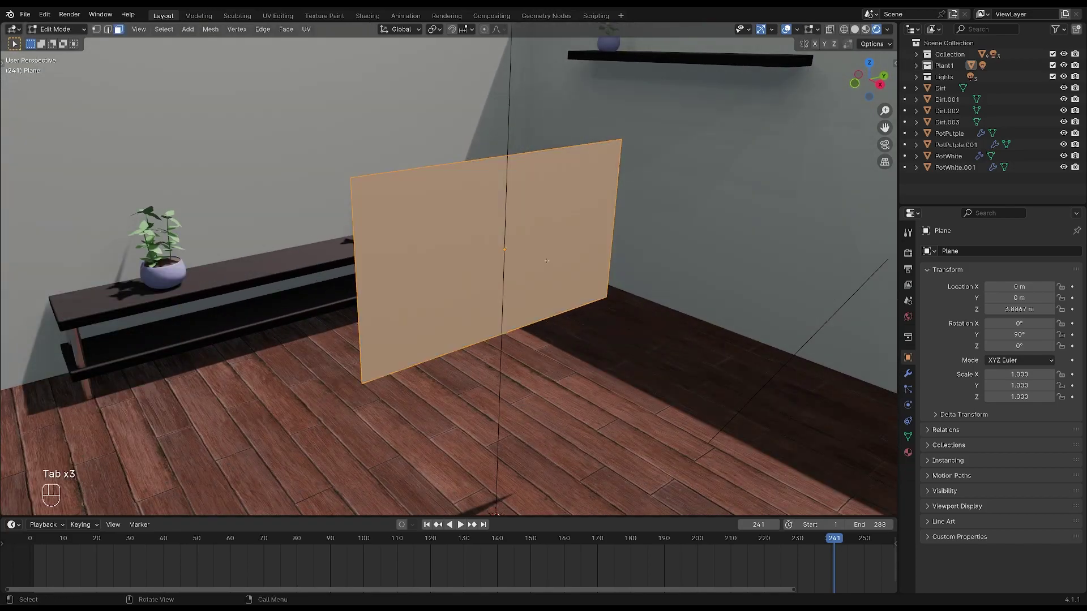
key(e)
key(x)
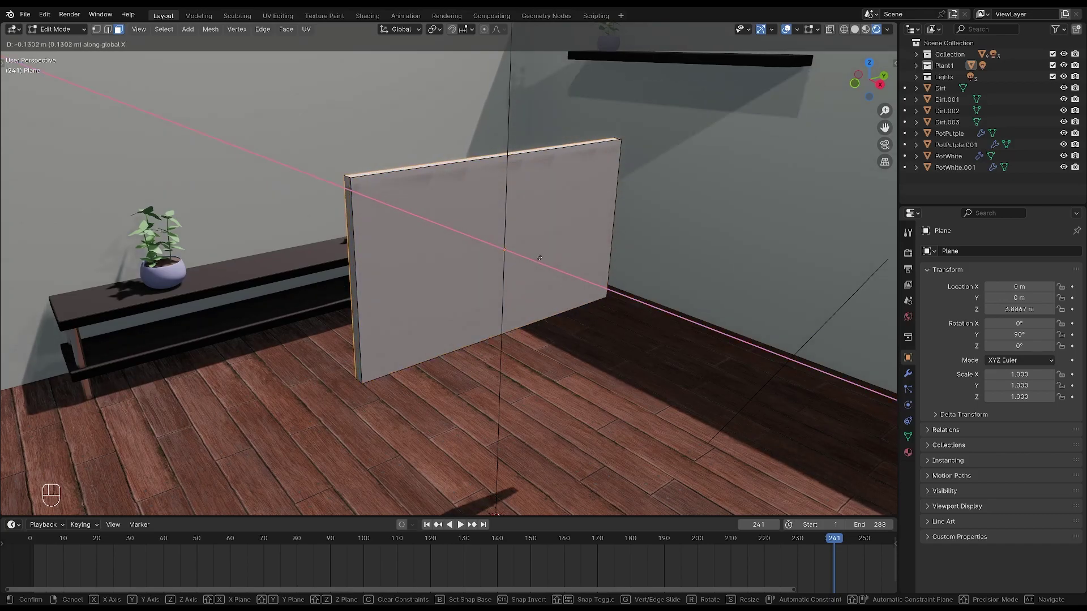
click(538, 257)
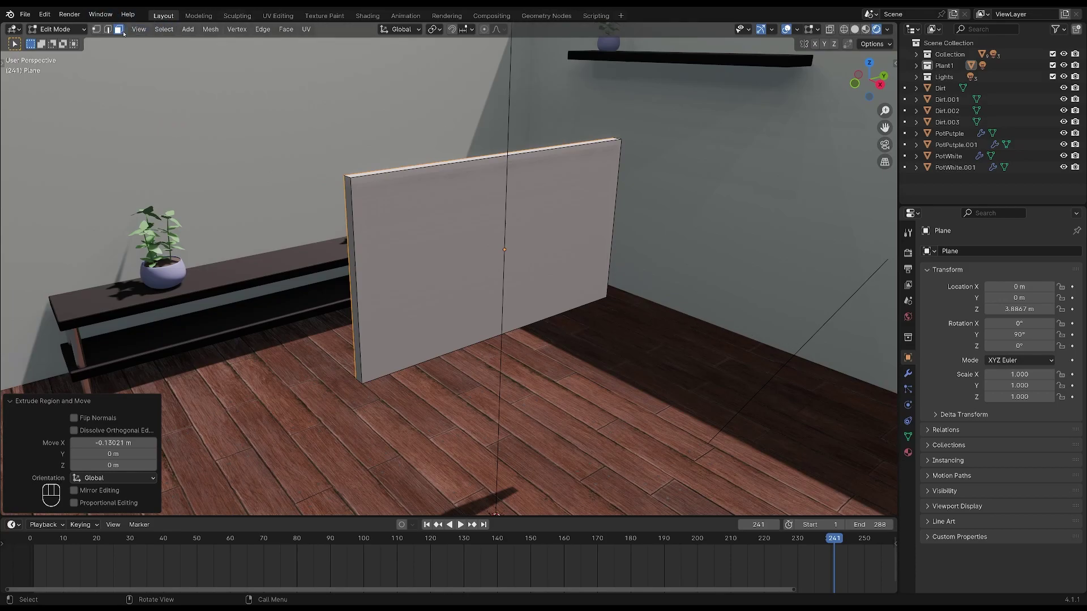
Inset a border on the plane's front face.
key(3)
click(523, 202)
shift+middle_drag(735, 254, 636, 237)
scroll(605, 243, up, 3)
key(i)
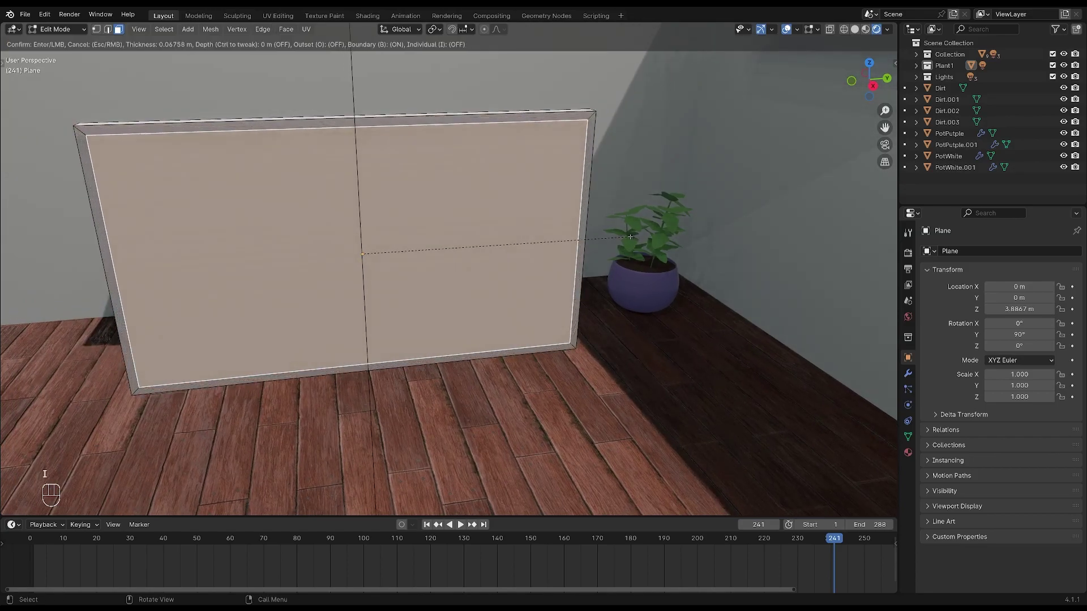
click(632, 236)
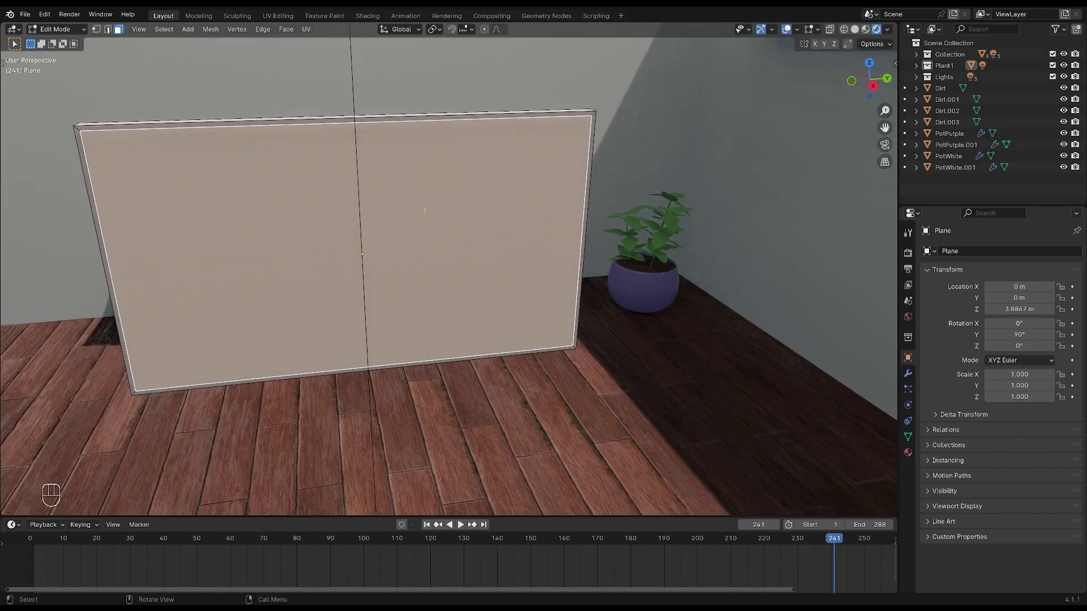
Add a Bevel modifier to the TV with an amount of 0.01 m.
key(Tab)
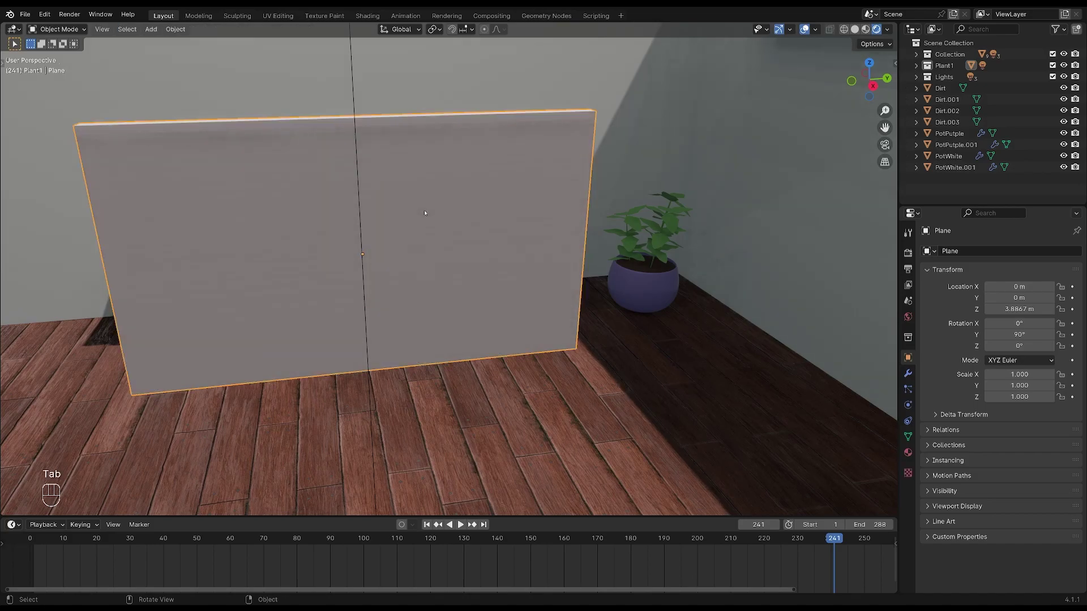
click(908, 374)
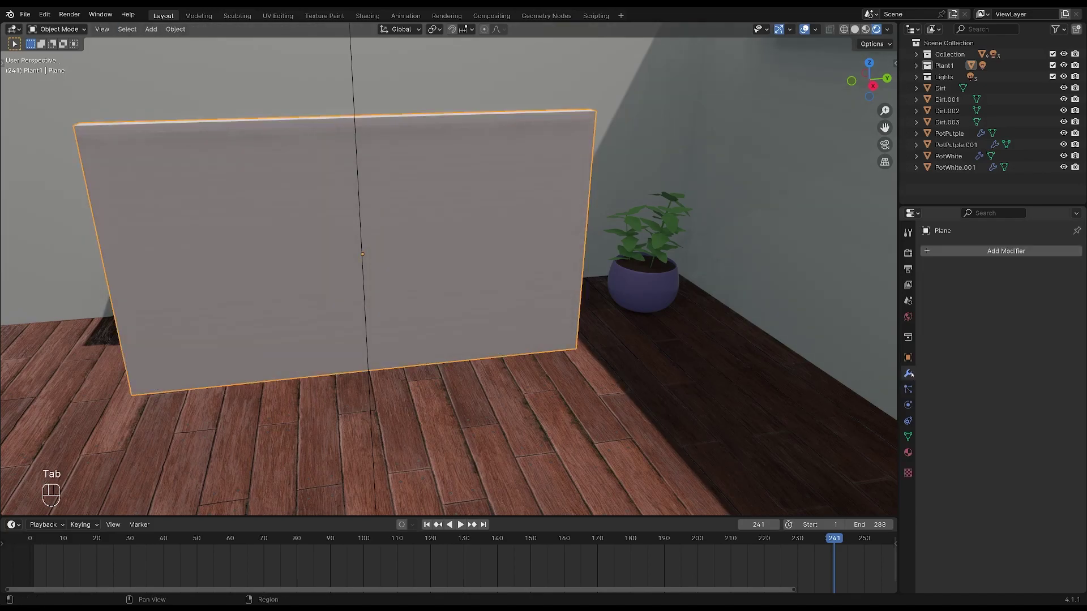
click(1010, 252)
mouse_move(995, 245)
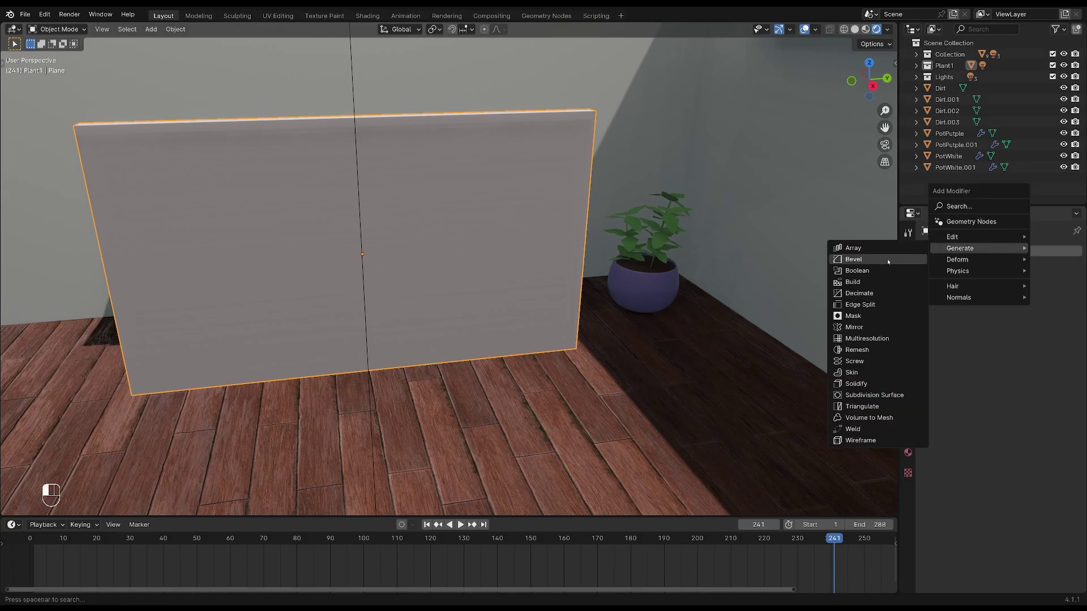
click(854, 259)
click(1022, 314)
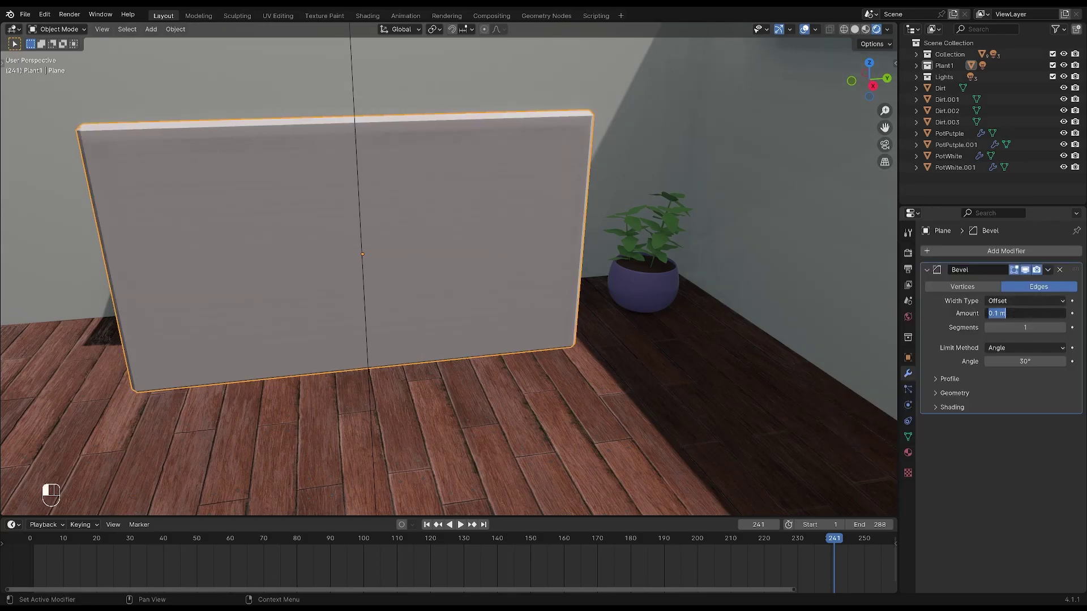
click(995, 313)
text(0)
key(Return)
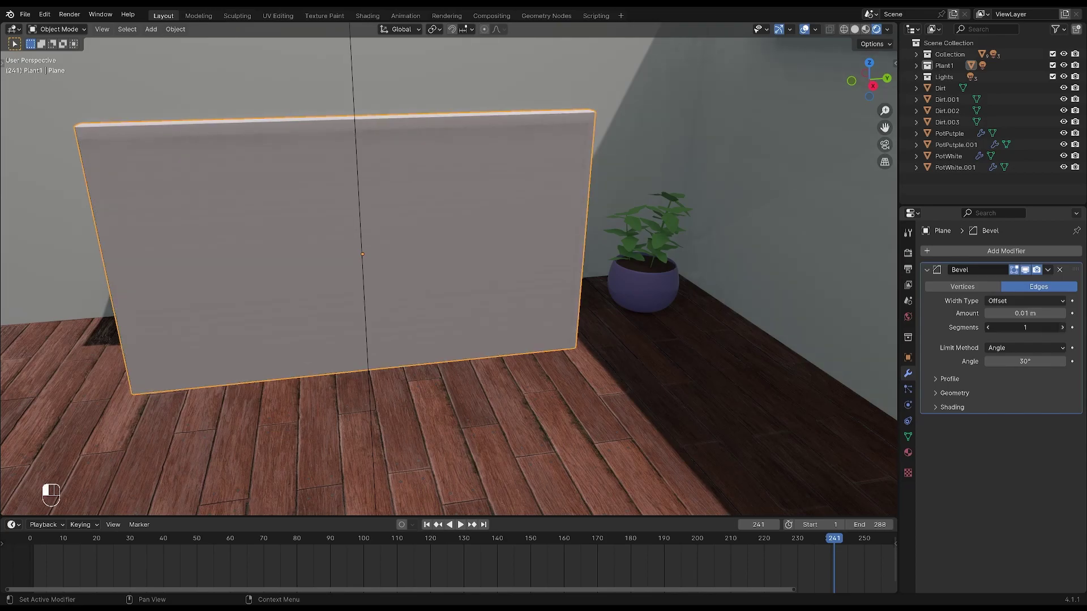
Create a material named TV_Frame on the TV plane and make its base colour black.
click(570, 277)
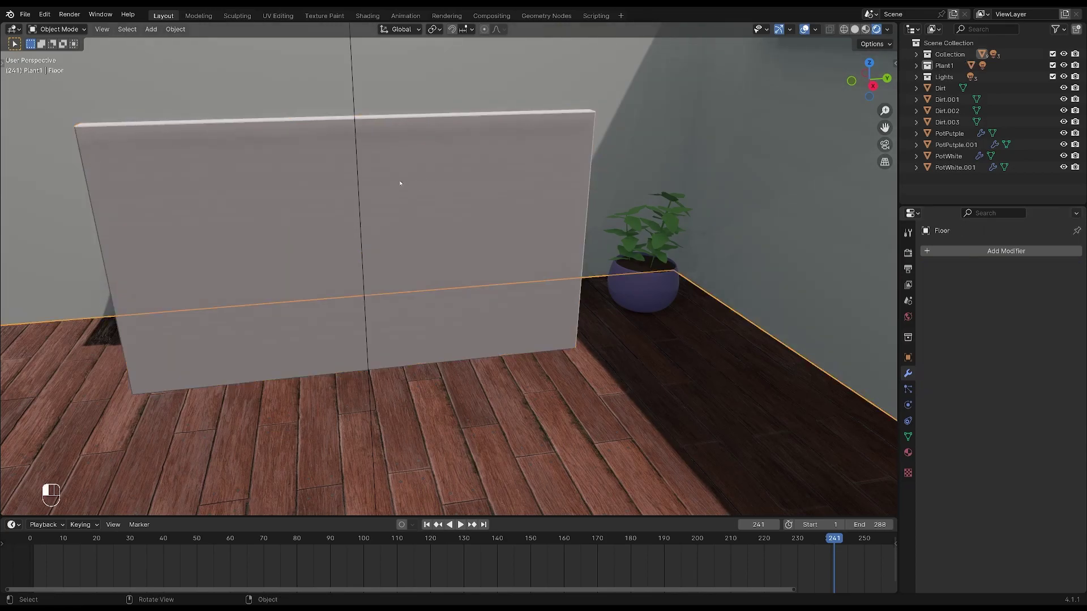
click(437, 238)
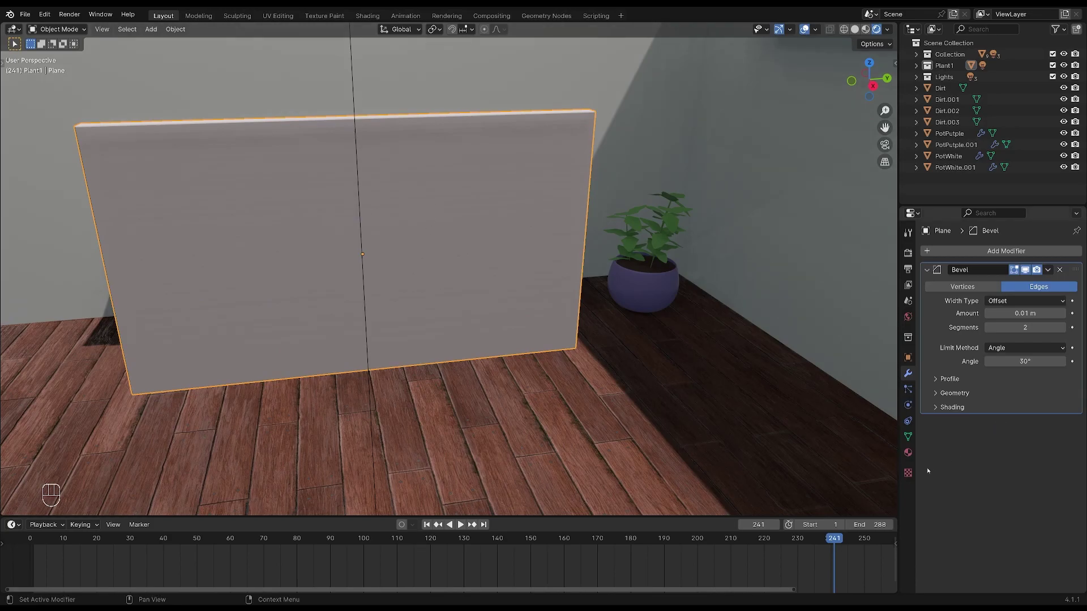
click(908, 452)
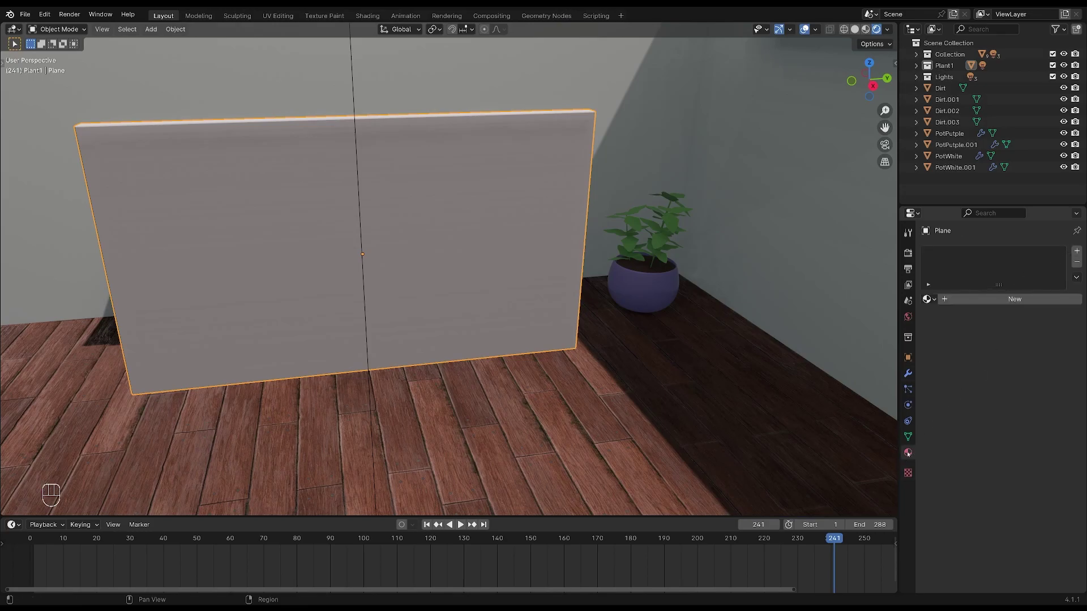
click(1078, 252)
click(971, 300)
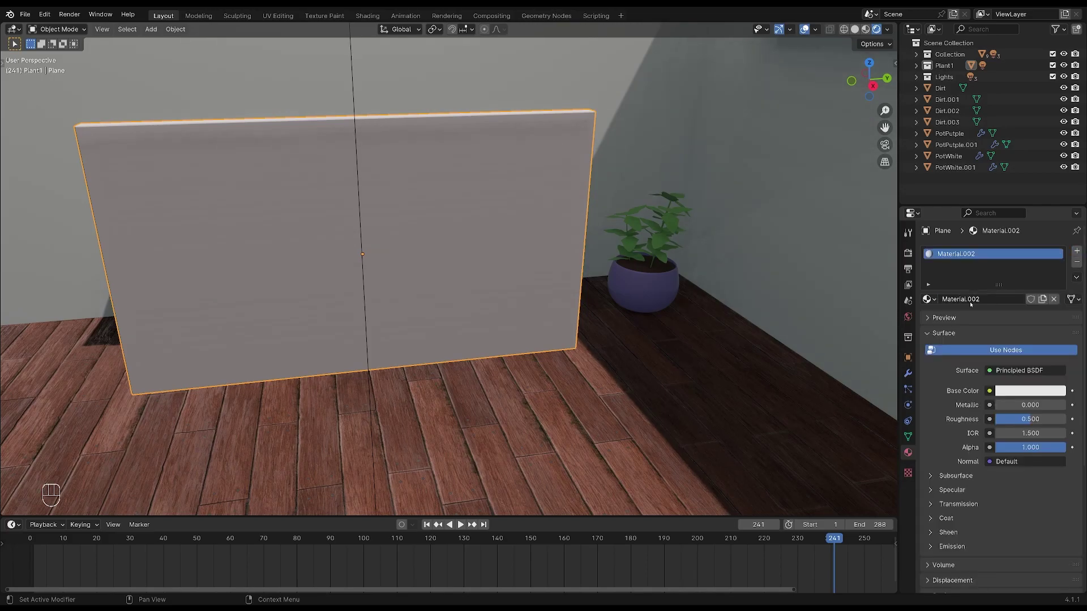
click(970, 302)
text(T)
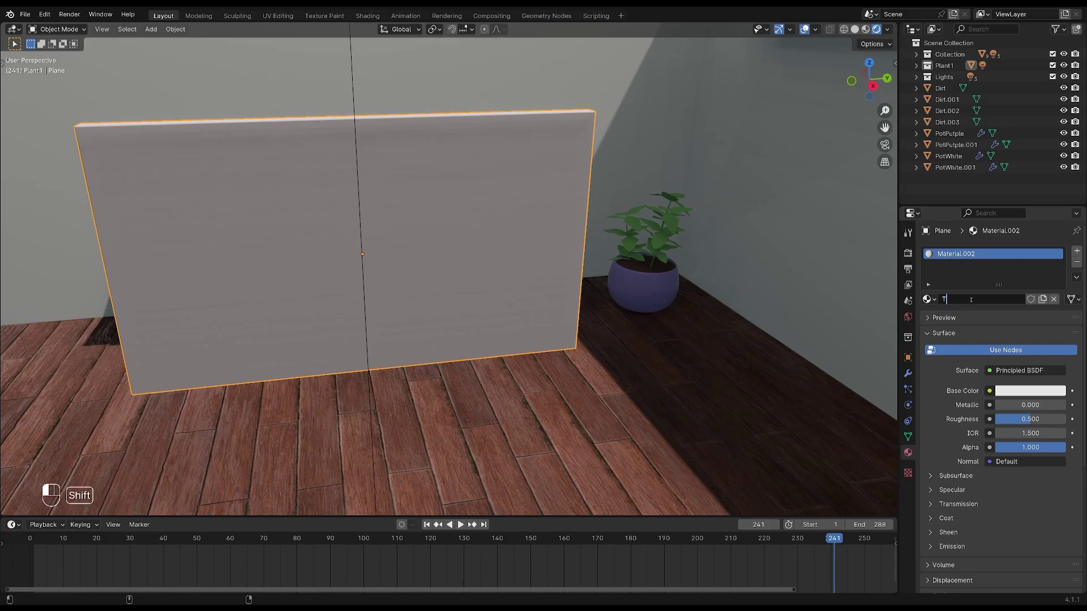
text(V_Frame)
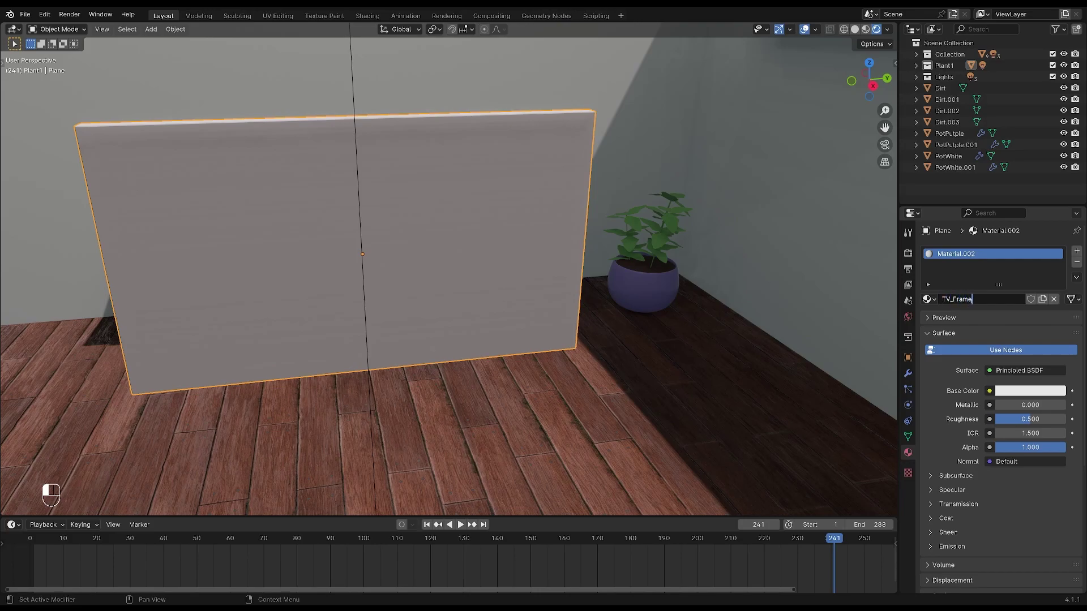
key(Return)
click(1030, 390)
drag(1057, 243, 1058, 311)
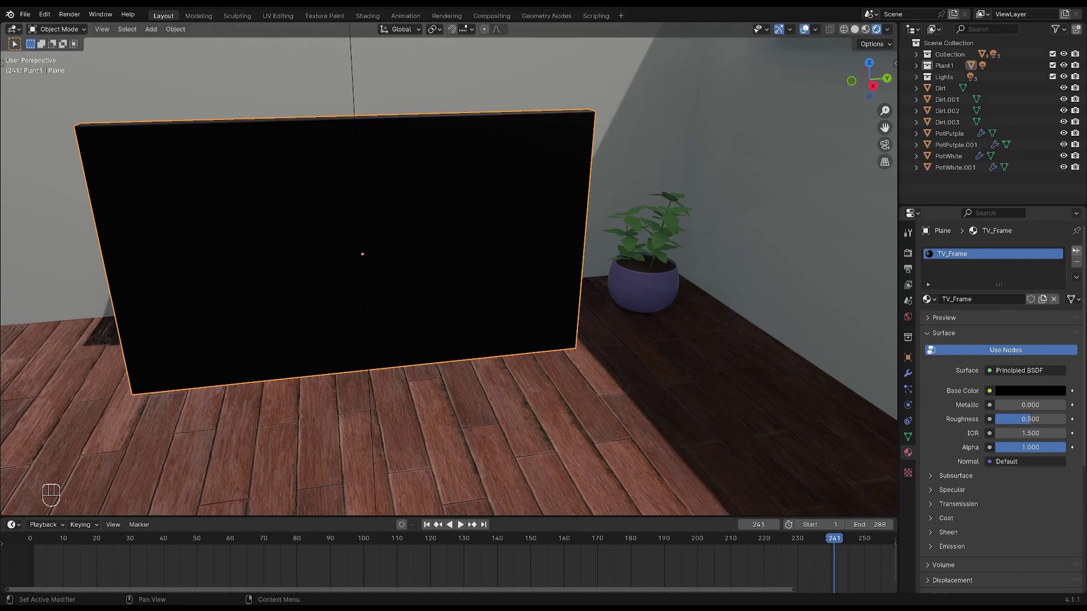
Add a second material named Video and assign it to the inset screen face.
click(1077, 251)
click(975, 321)
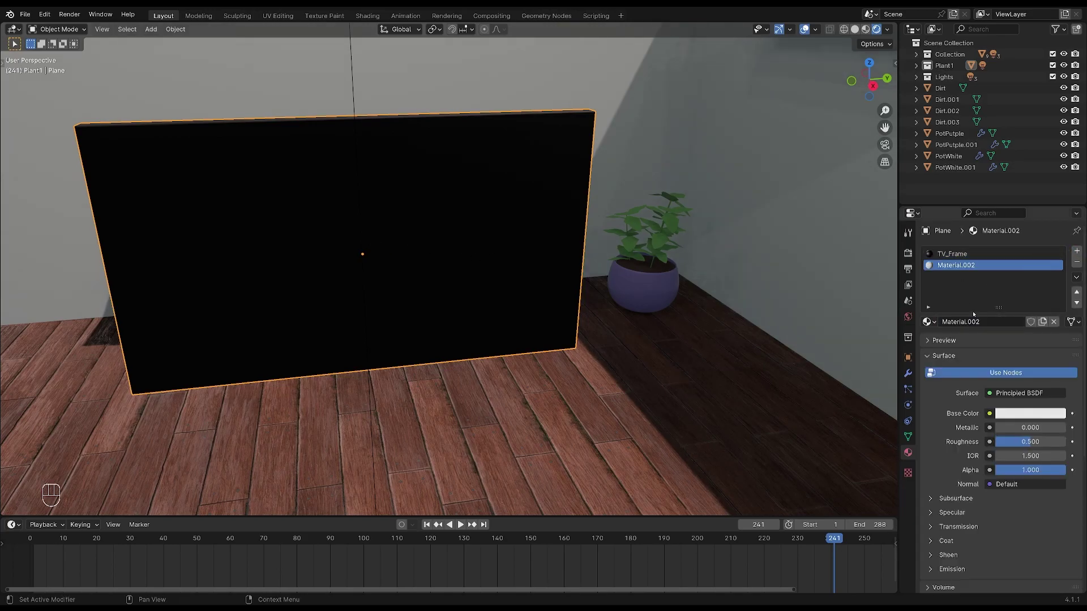
click(981, 322)
text(Video)
key(Return)
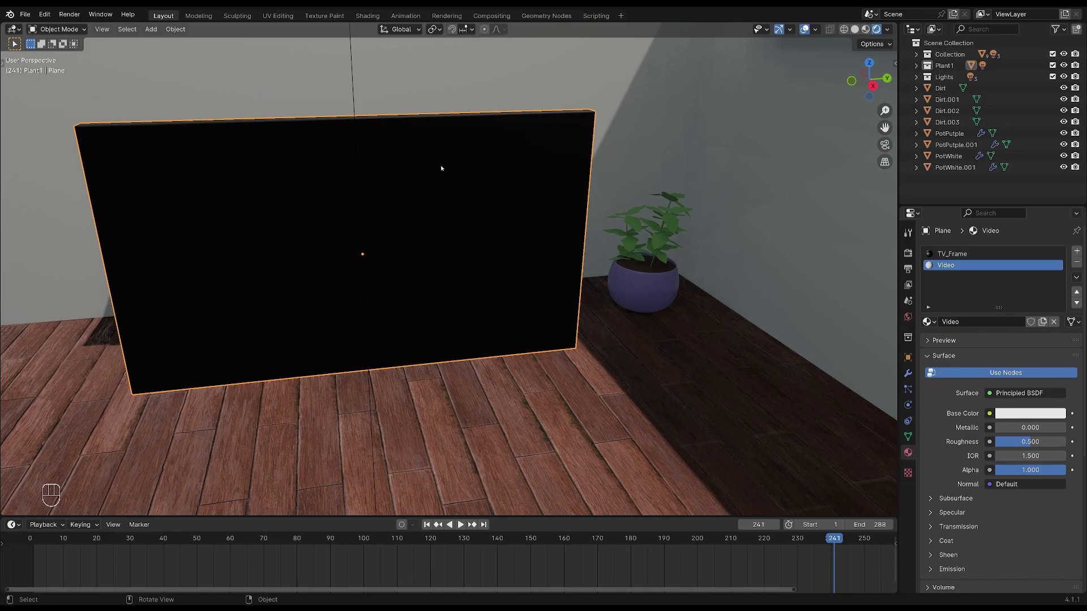
key(Tab)
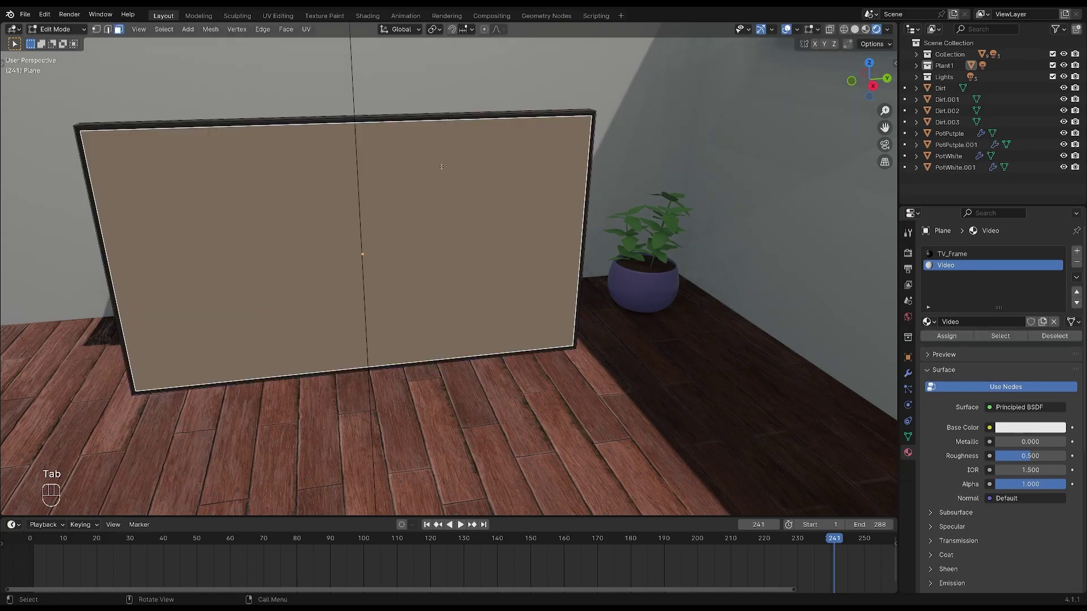
click(950, 336)
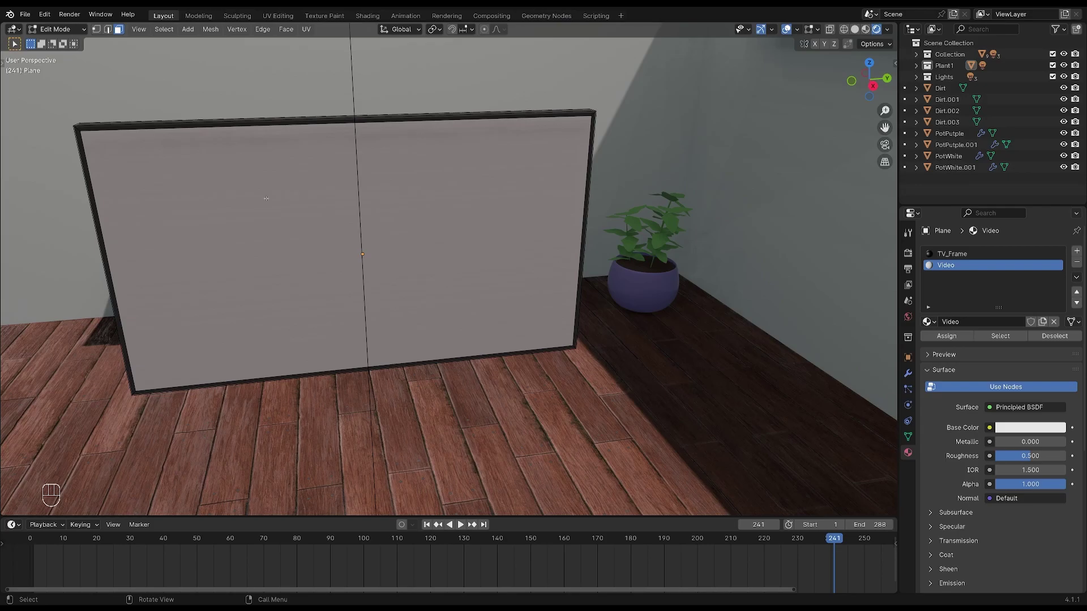
click(460, 248)
middle_drag(559, 251, 793, 40)
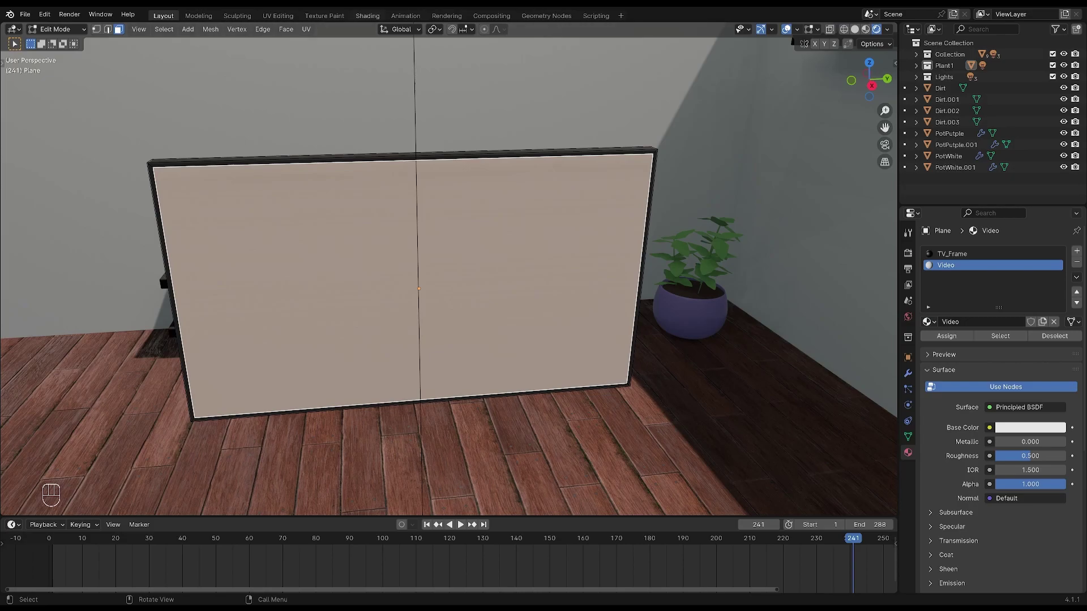
In the Shading workspace, resize the editors, face the TV in Rendered shading, and frame the Video nodes.
click(367, 15)
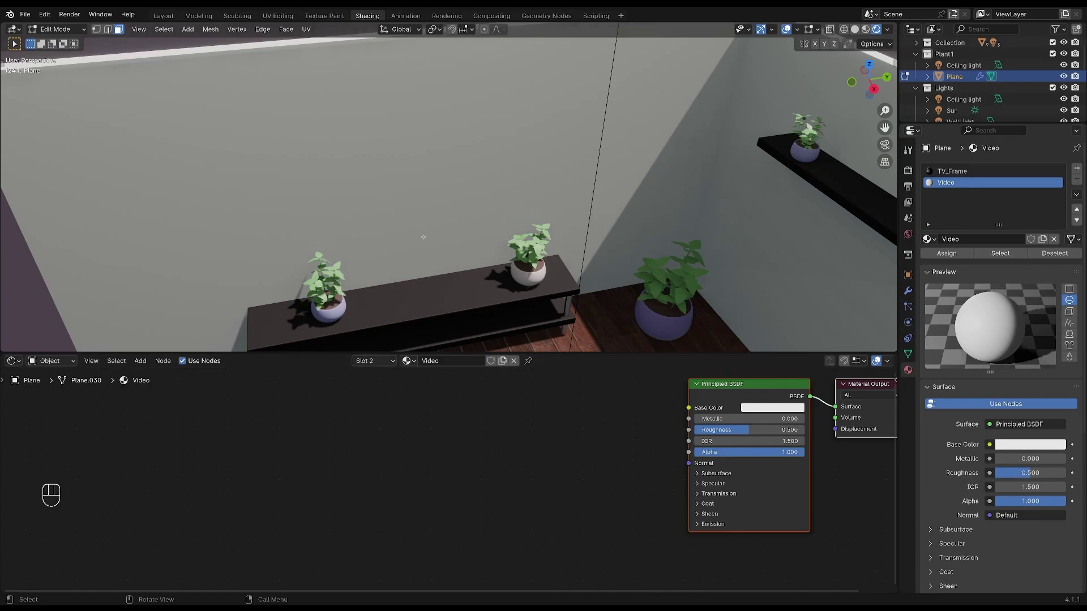
drag(337, 352, 337, 437)
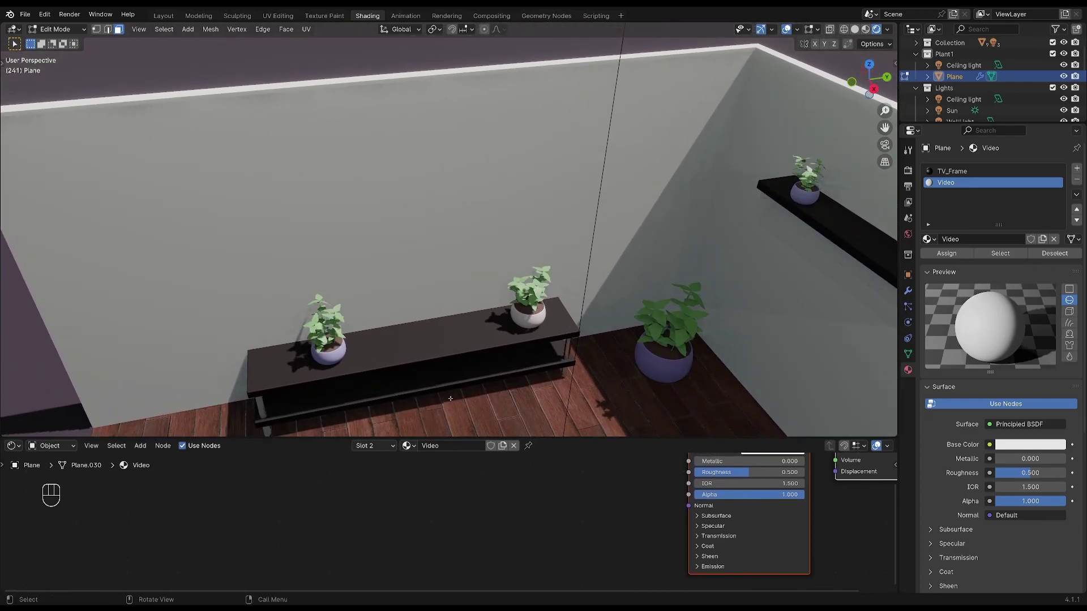
middle_drag(501, 384, 510, 169)
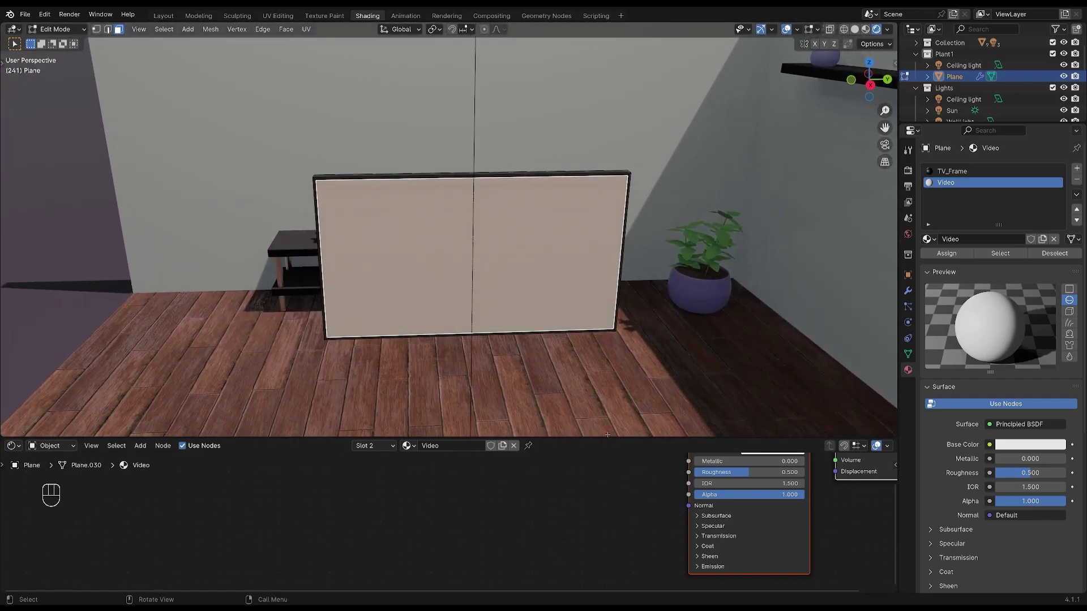
drag(609, 436, 609, 355)
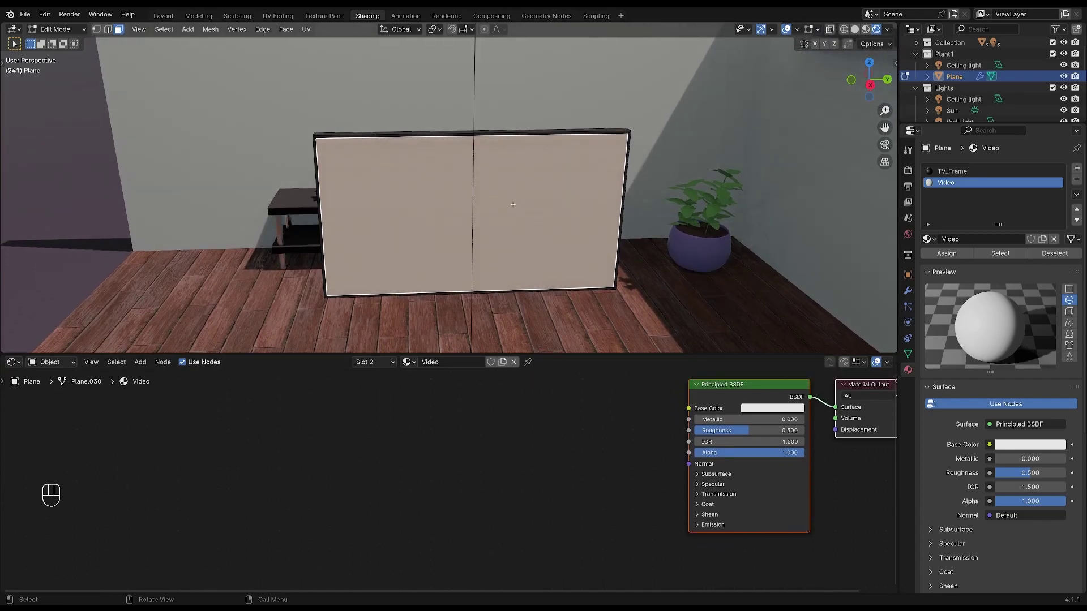
key(z)
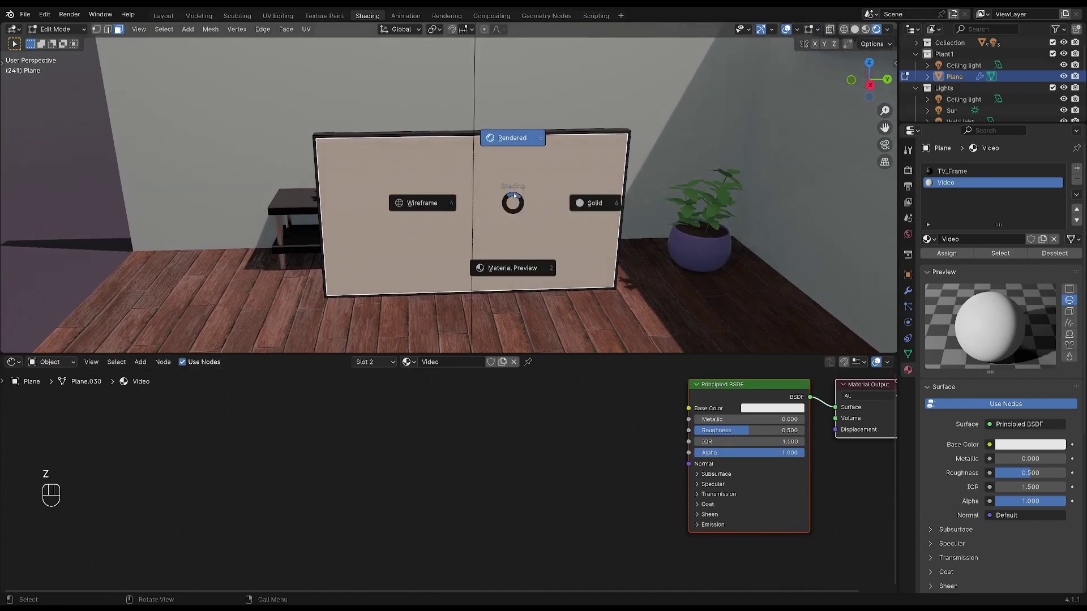
click(506, 142)
shift+middle_drag(690, 293, 675, 291)
scroll(674, 291, up, 2)
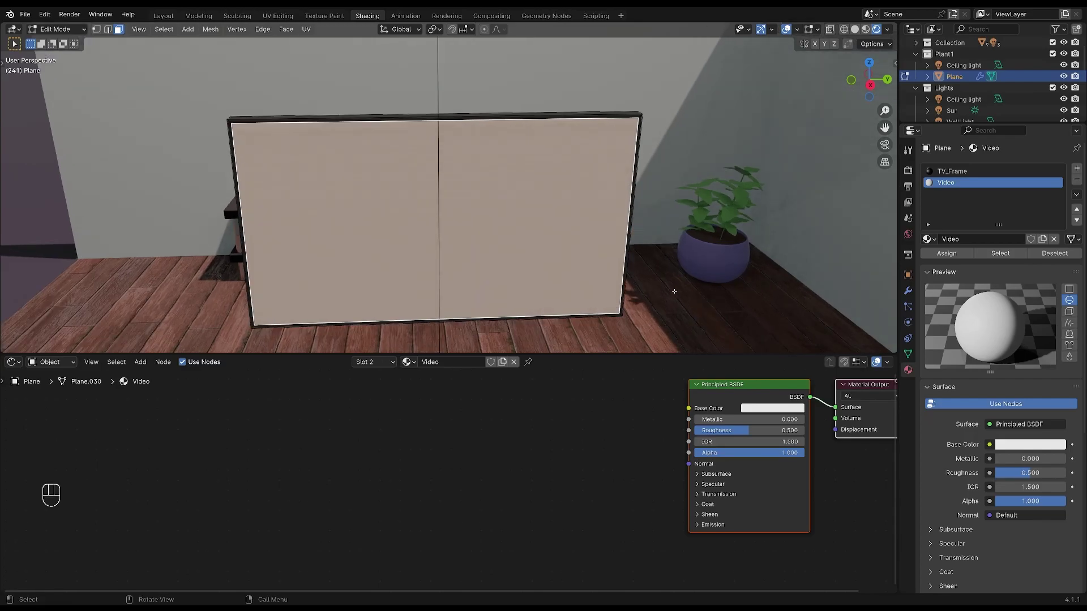
click(532, 461)
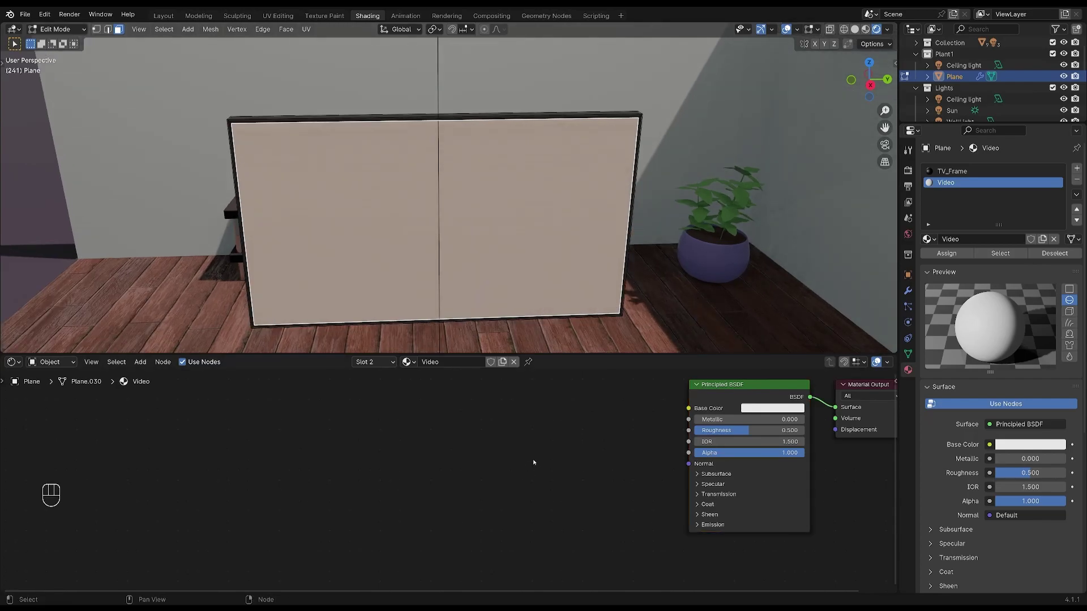
scroll(526, 470, down, 1)
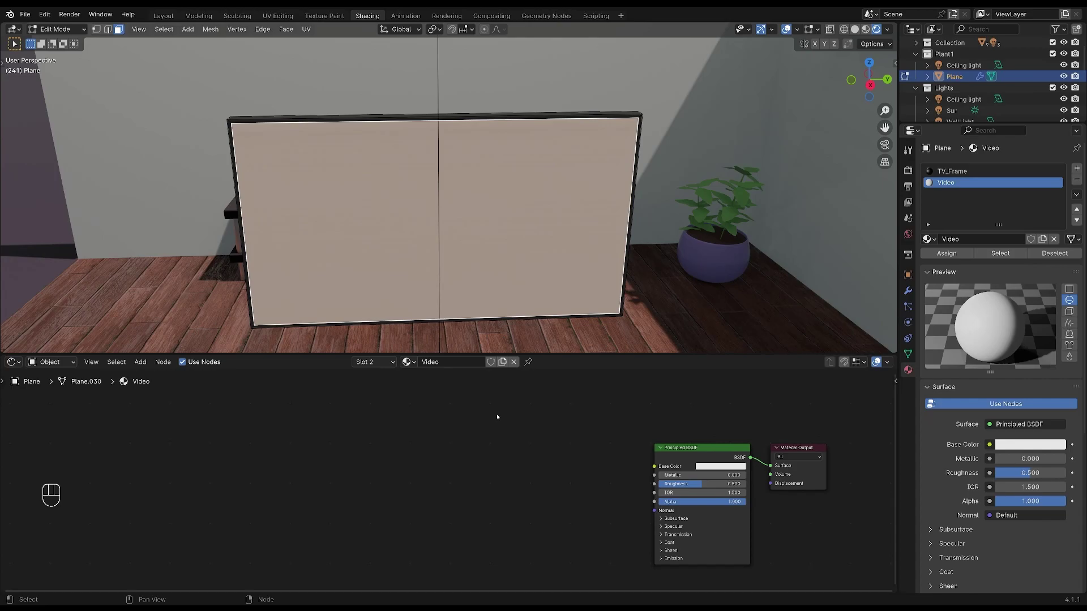
Add an Image Texture node feeding Base Color and load TY_600subs.mp4 into it.
key(shift)
key(shift+a)
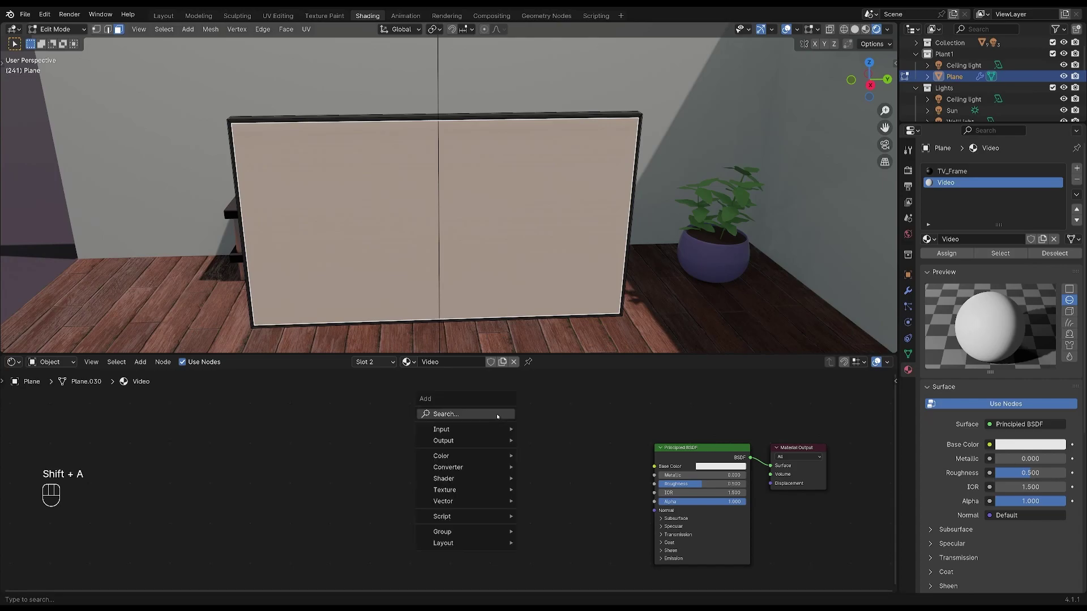
text(im)
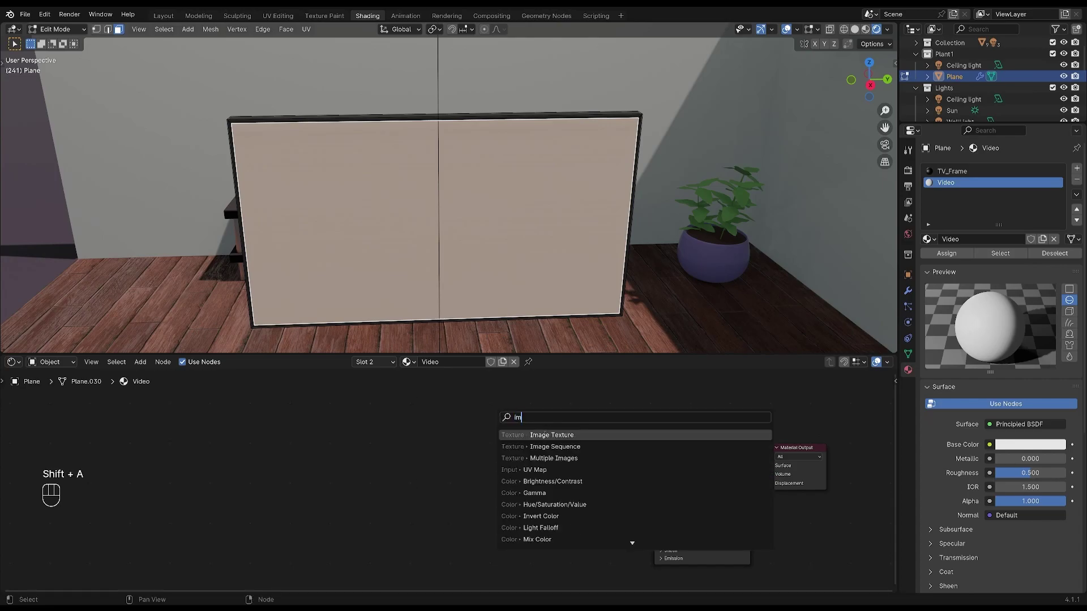
key(Return)
drag(524, 461, 654, 467)
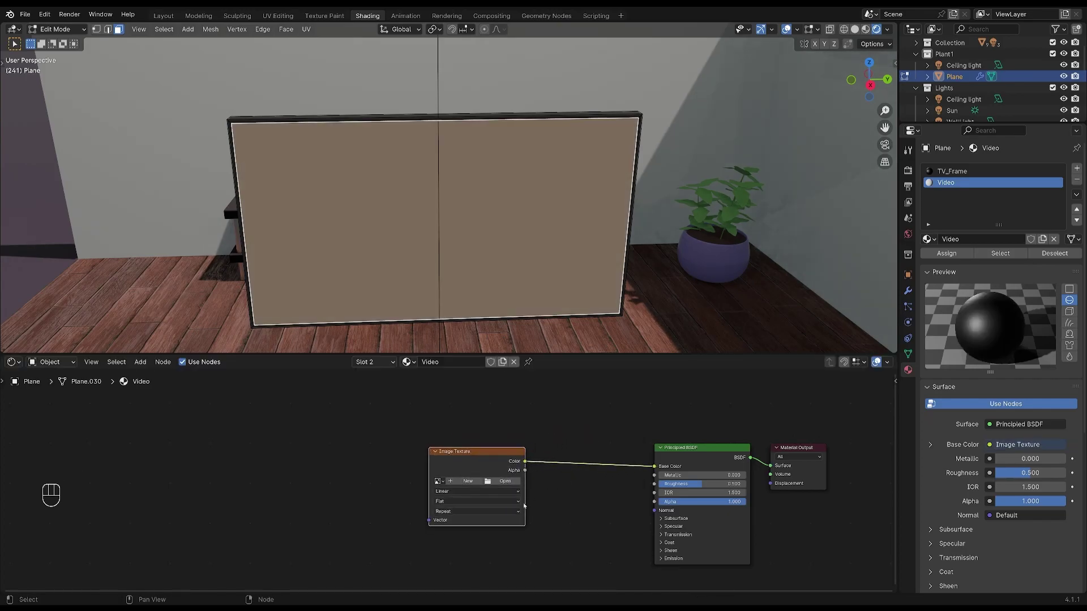
click(505, 481)
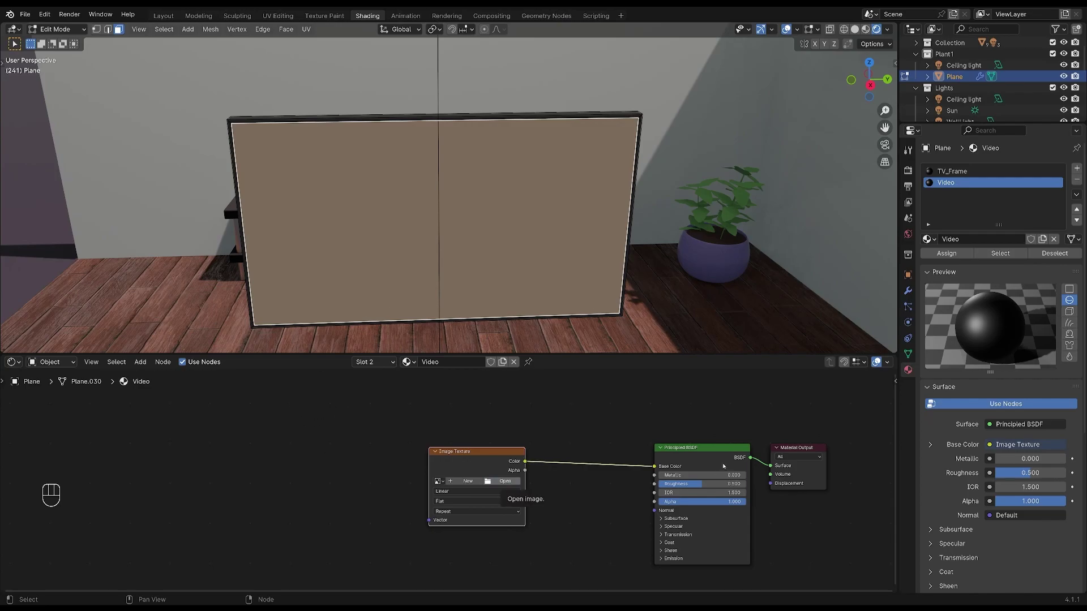
drag(490, 461, 491, 436)
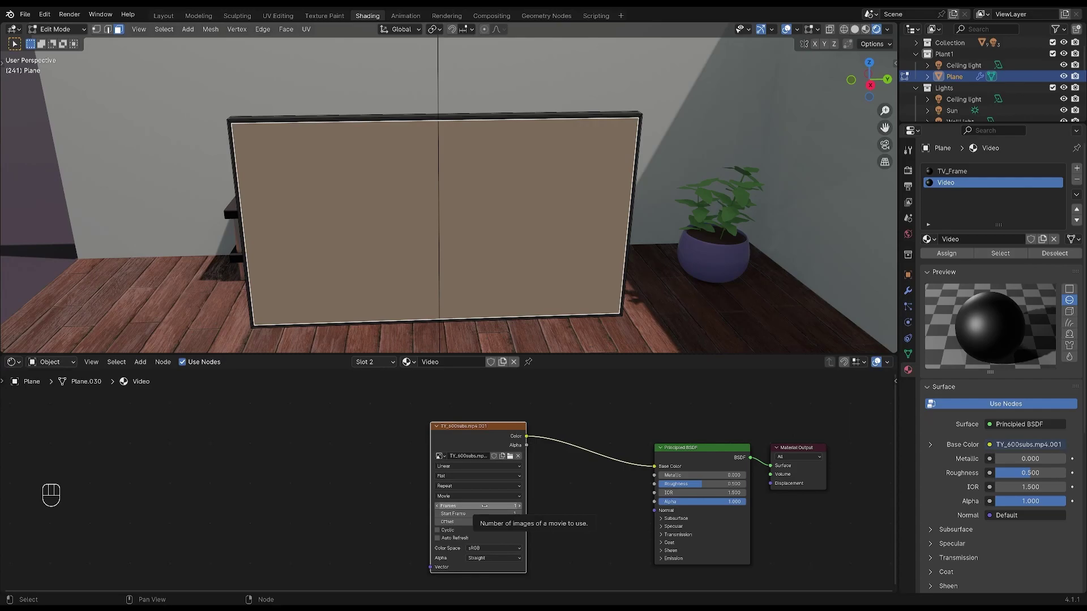
Set the movie texture to 288 frames with Cyclic and Auto Refresh enabled.
click(485, 505)
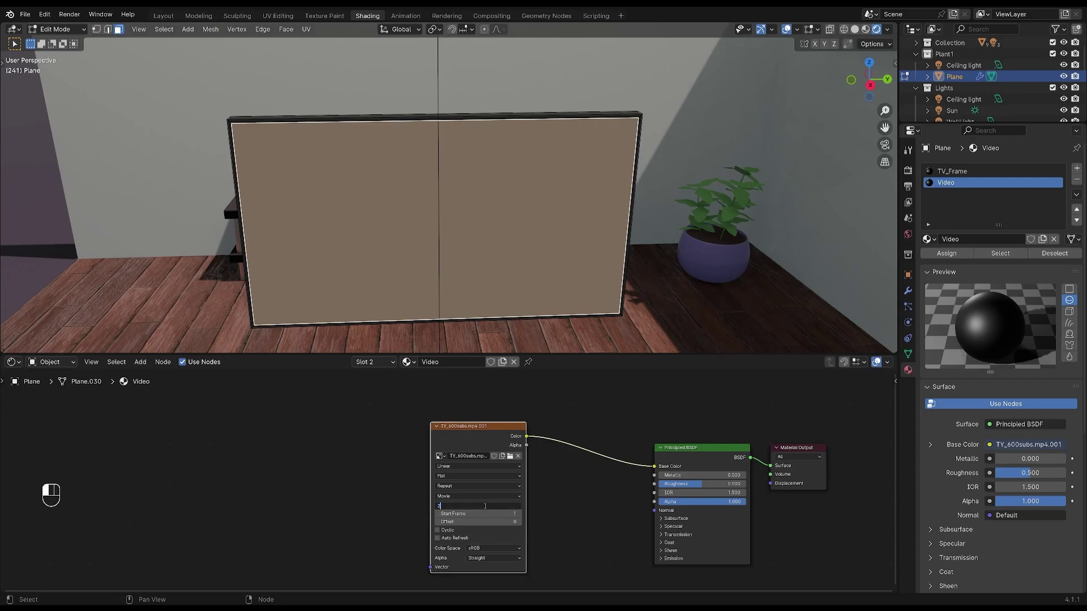
text(88)
click(483, 433)
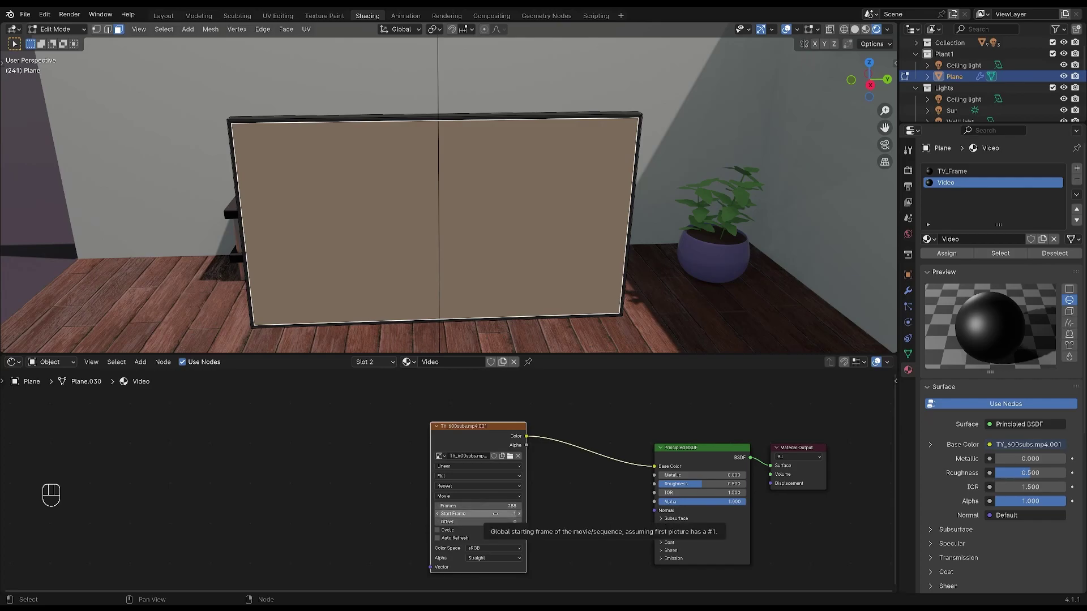
click(448, 531)
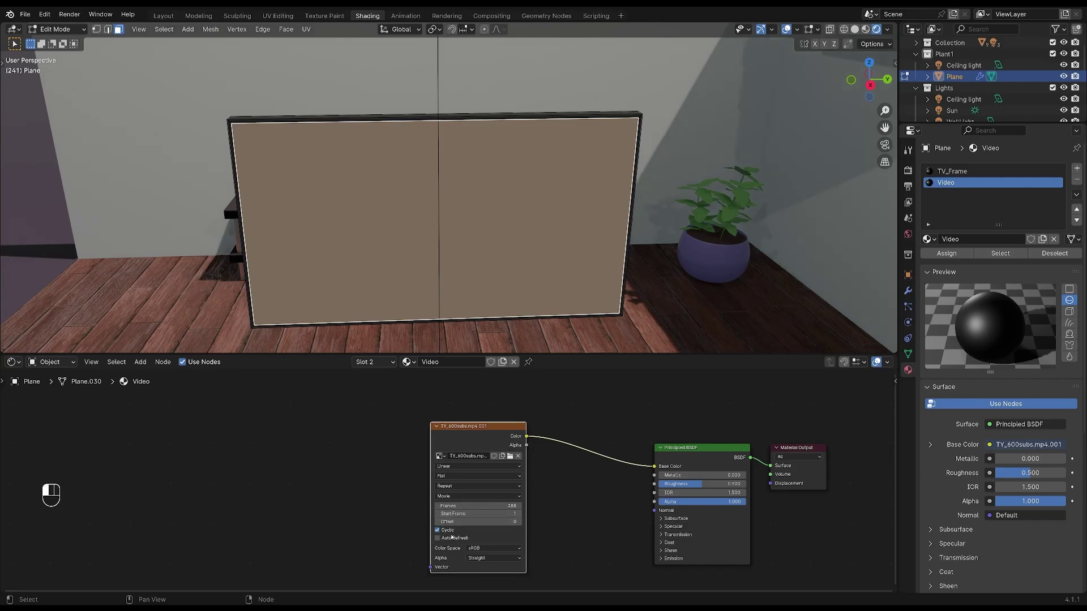
click(478, 539)
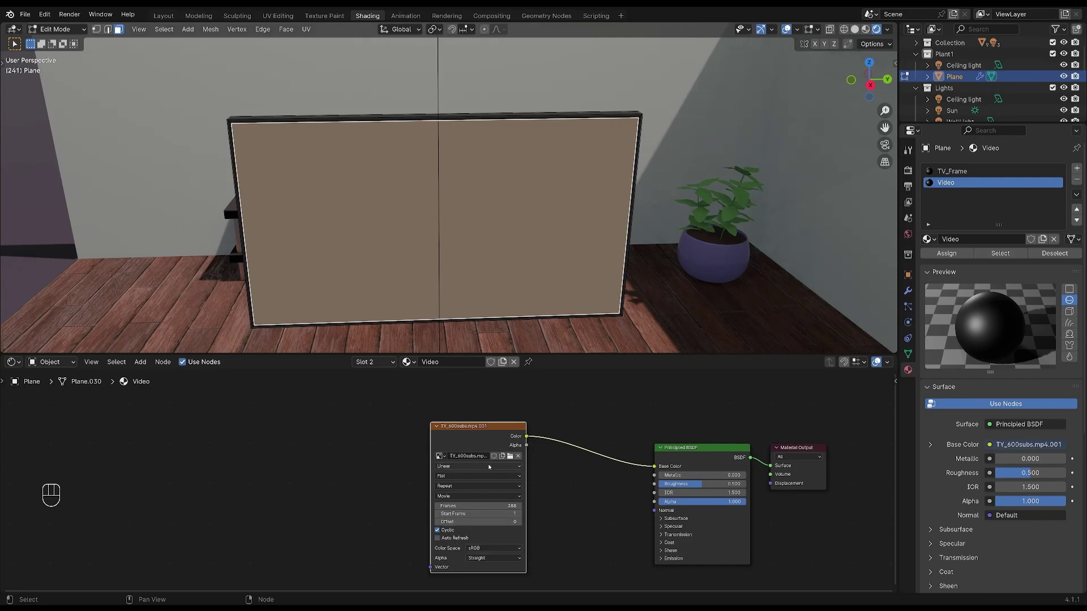
click(513, 538)
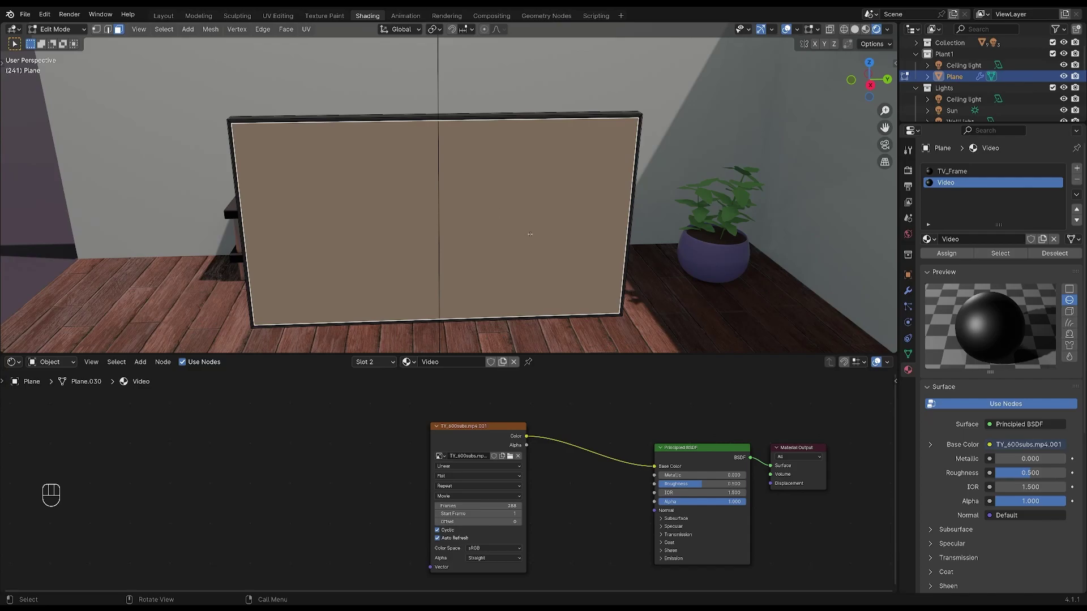
In Layout, rewind the timeline and play the animation to see the video on the TV.
click(164, 15)
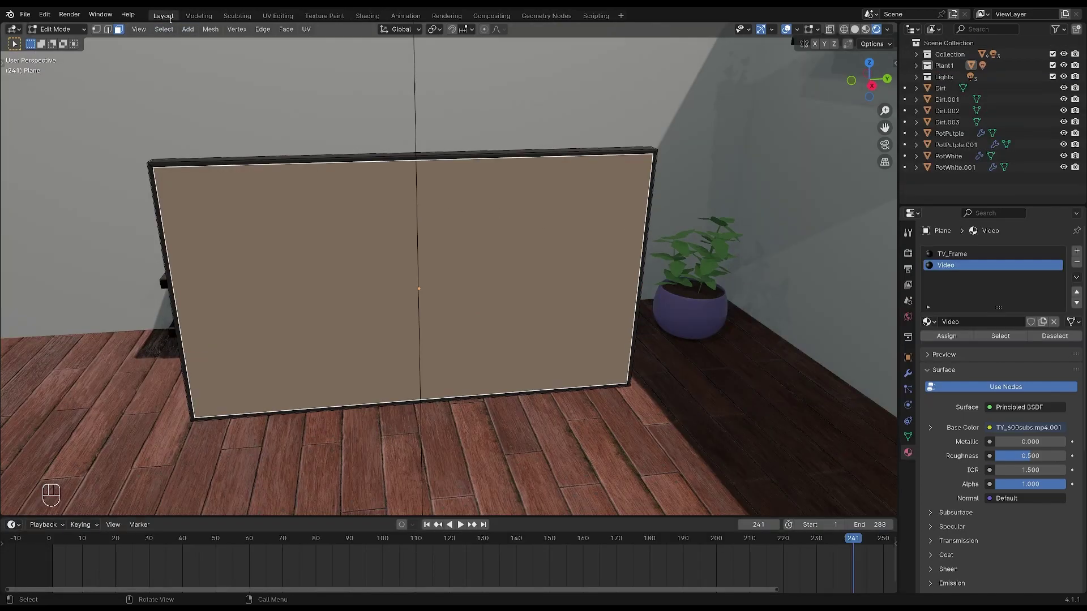
drag(855, 541, 239, 544)
key(space)
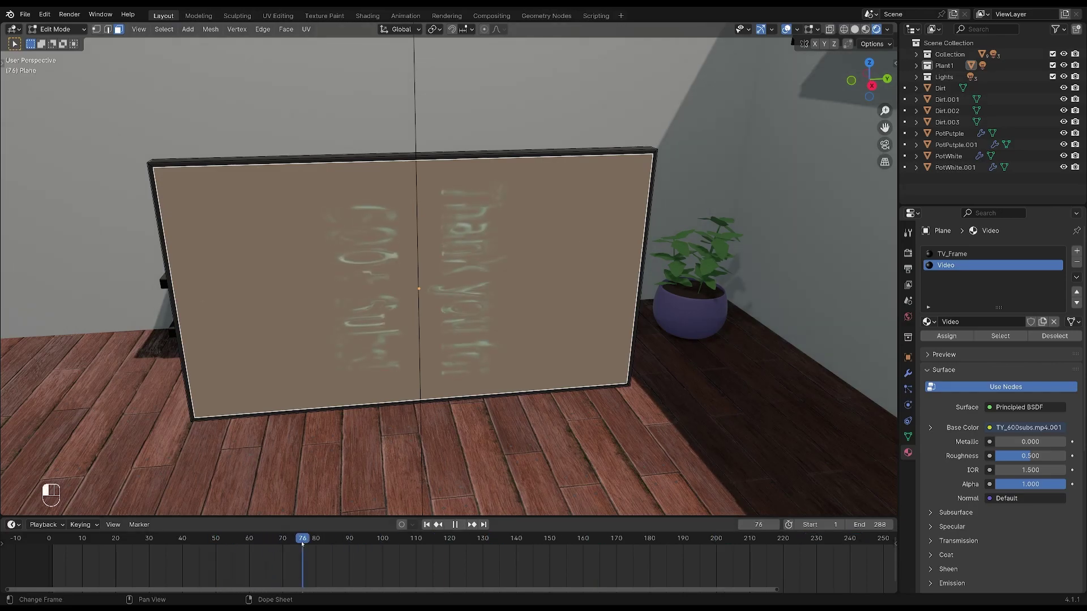
key(space)
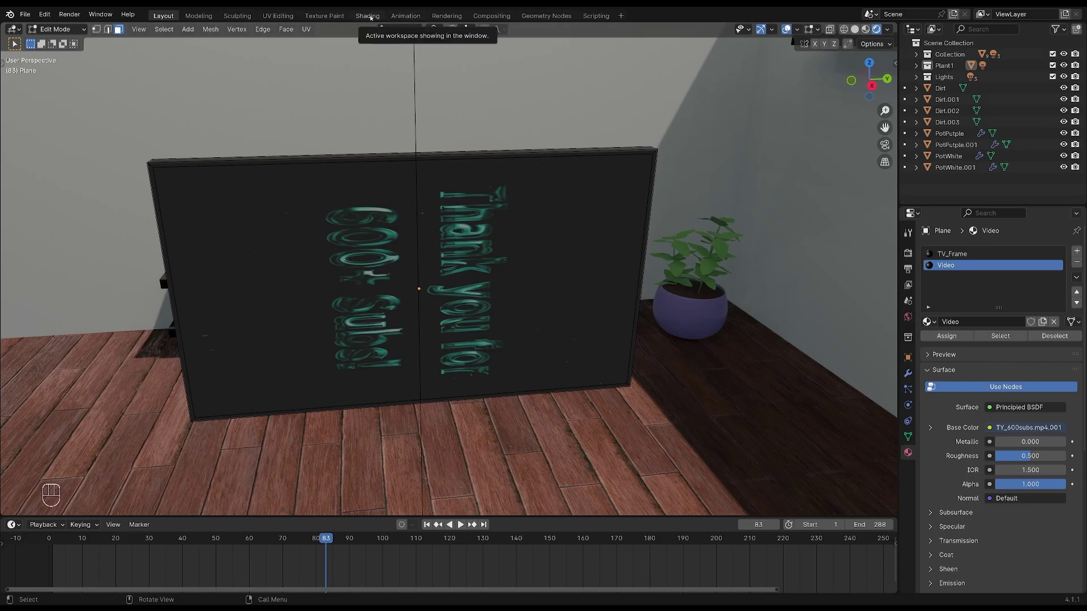
Add Texture Coordinate and Mapping nodes to the video and set Mapping Z rotation to -90°.
click(369, 16)
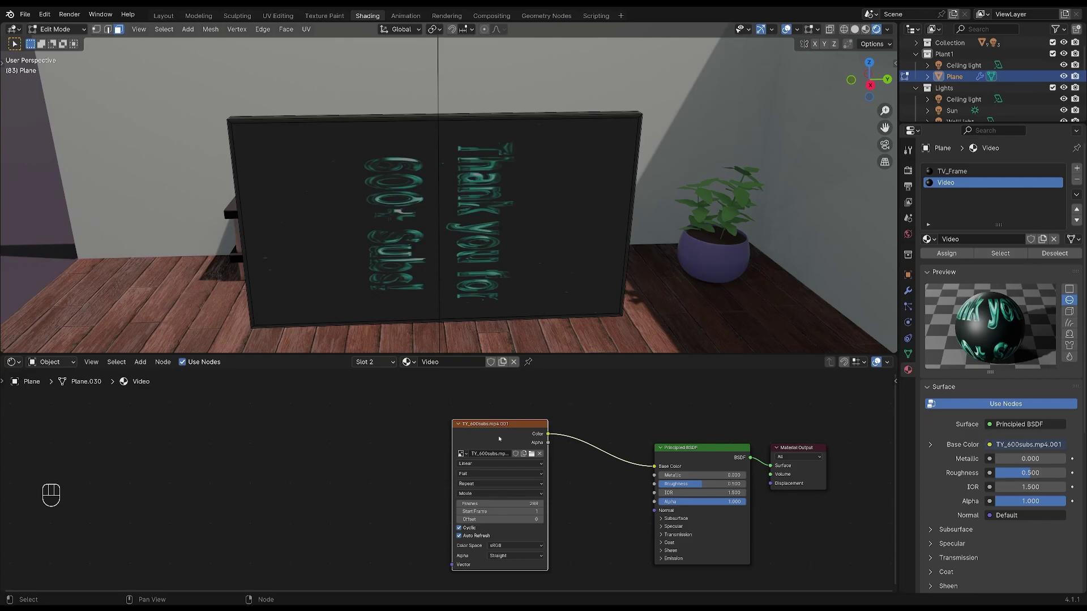
key(ctrl+t)
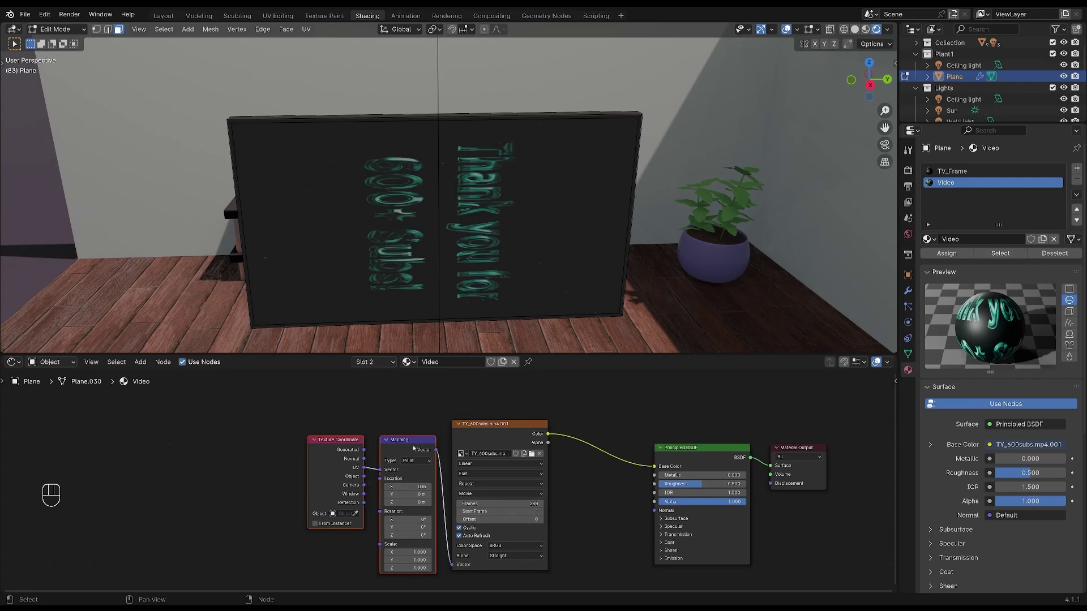
click(45, 14)
click(223, 458)
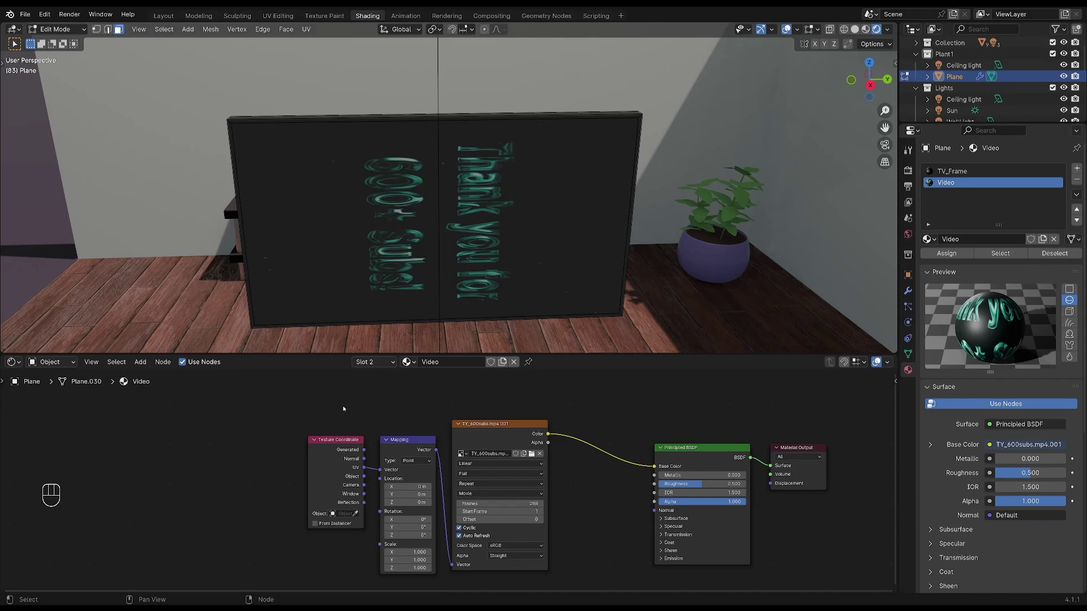
key(ctrl+z)
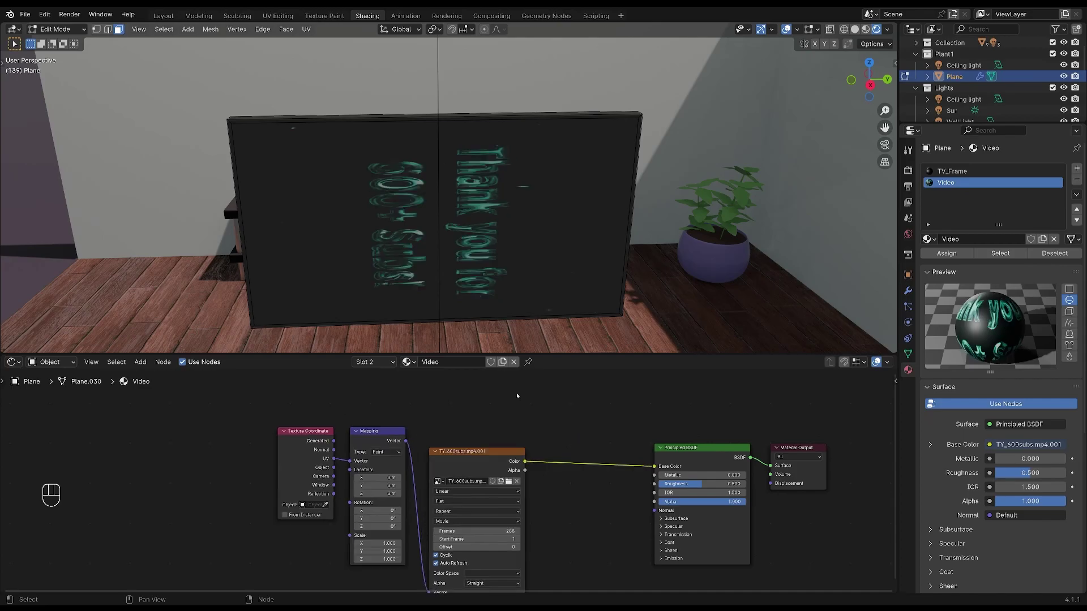
click(387, 527)
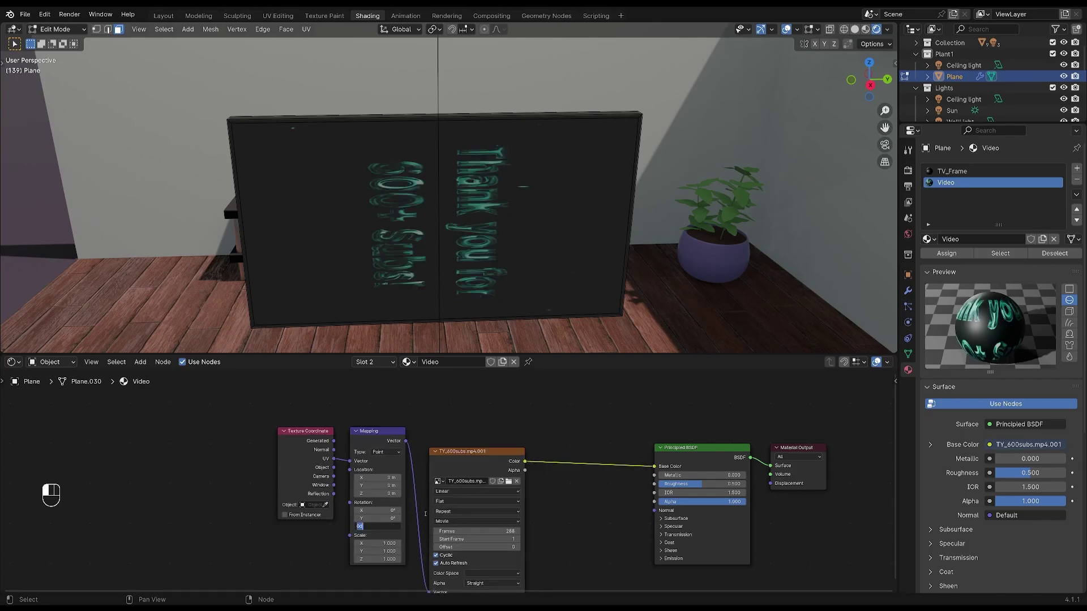
text(-90)
key(Return)
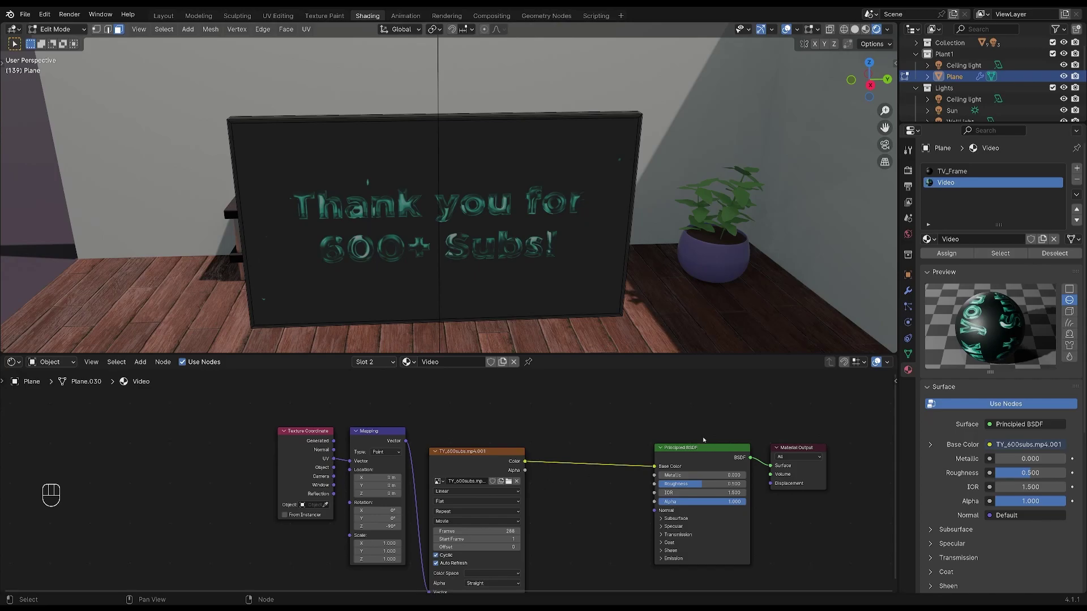
drag(679, 447, 625, 446)
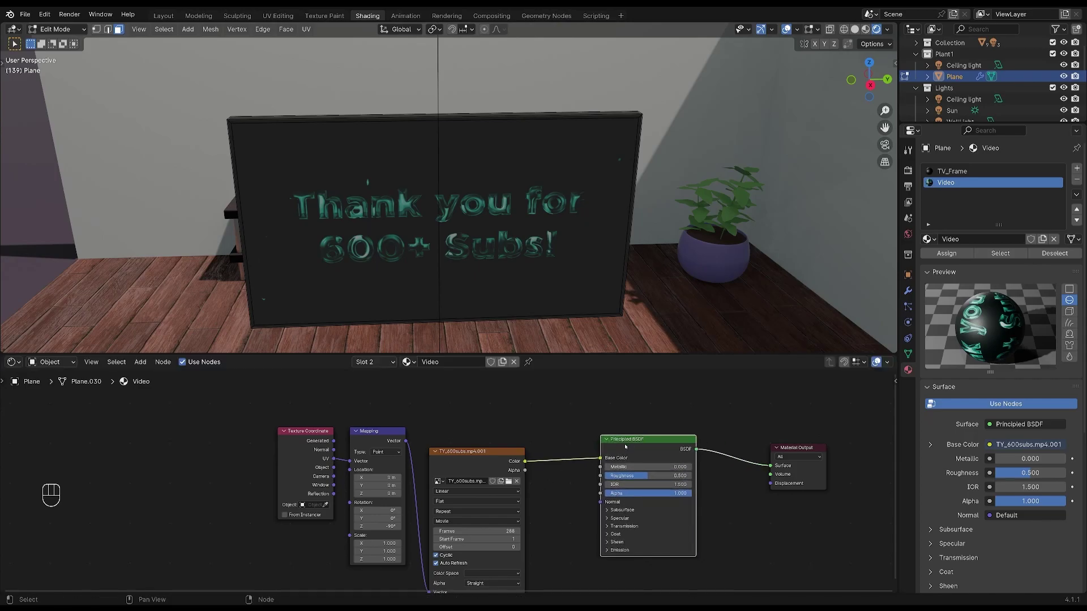
Link the video colour to the Principled BSDF's Emission Color with strength 1.000.
drag(648, 533, 645, 510)
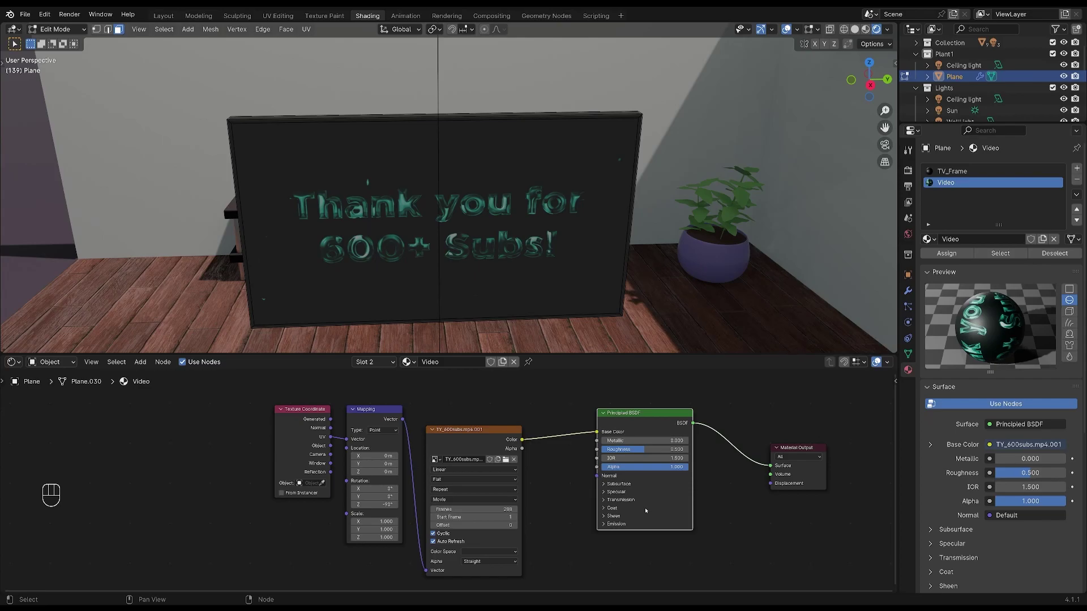
click(603, 525)
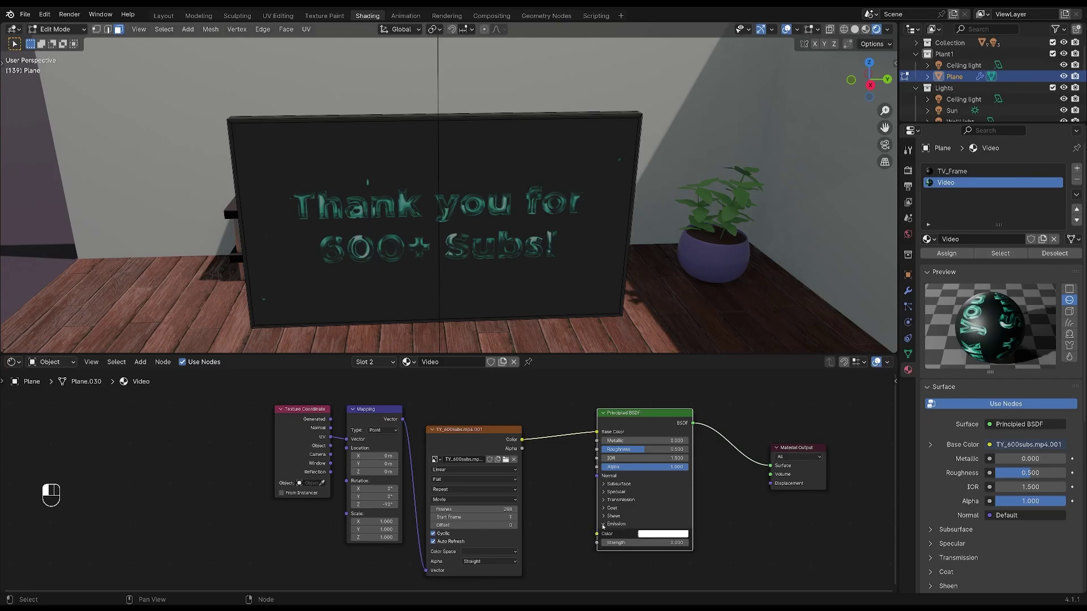
drag(522, 440, 596, 534)
click(664, 545)
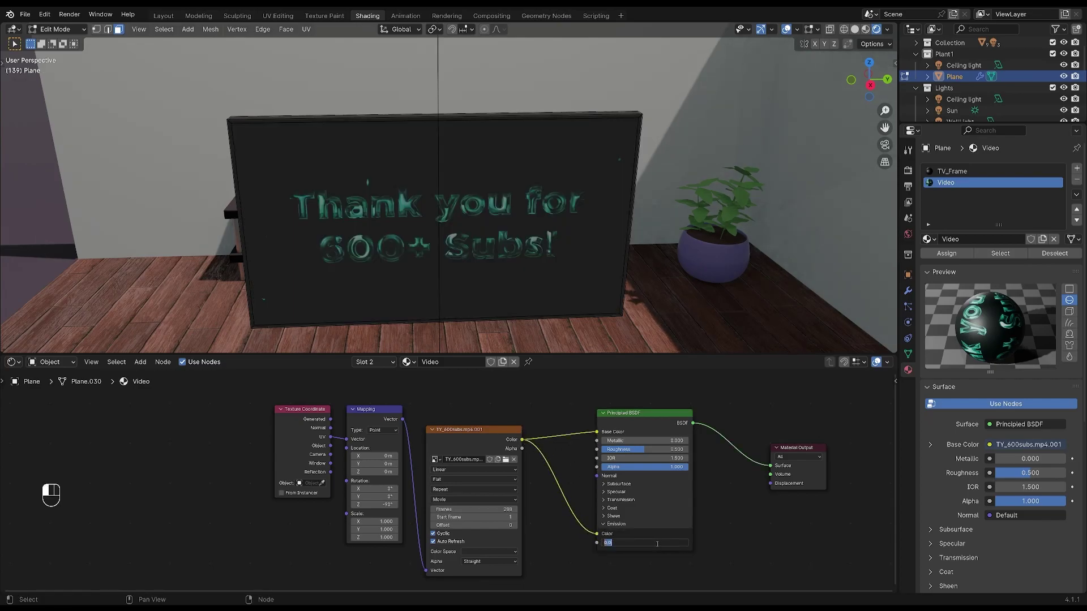
text(1)
key(Return)
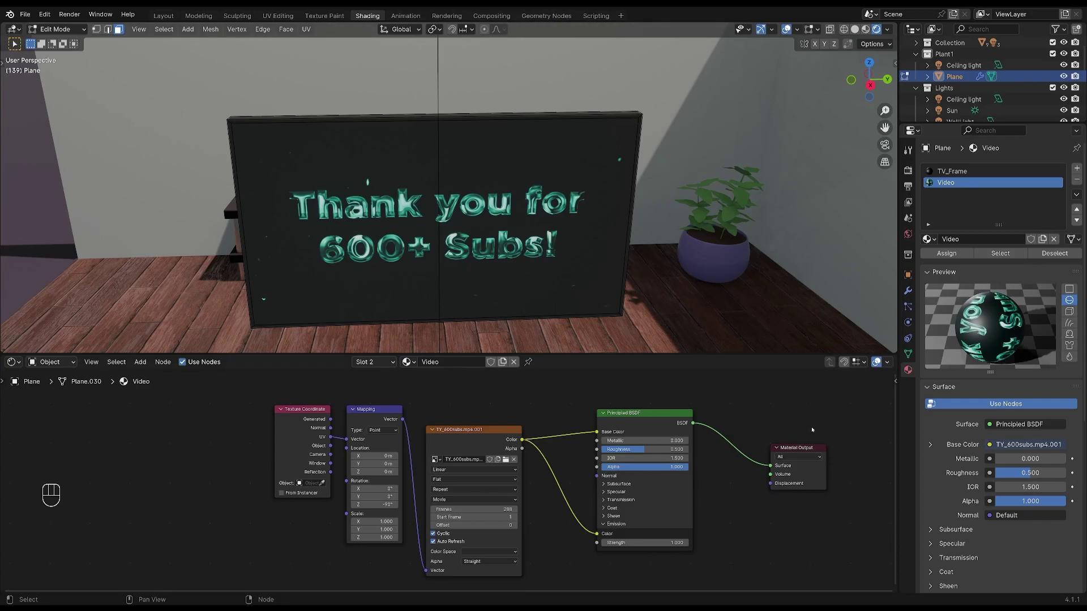
Check the render settings, then return to Layout and scrub the timeline back to frame 7.
click(907, 171)
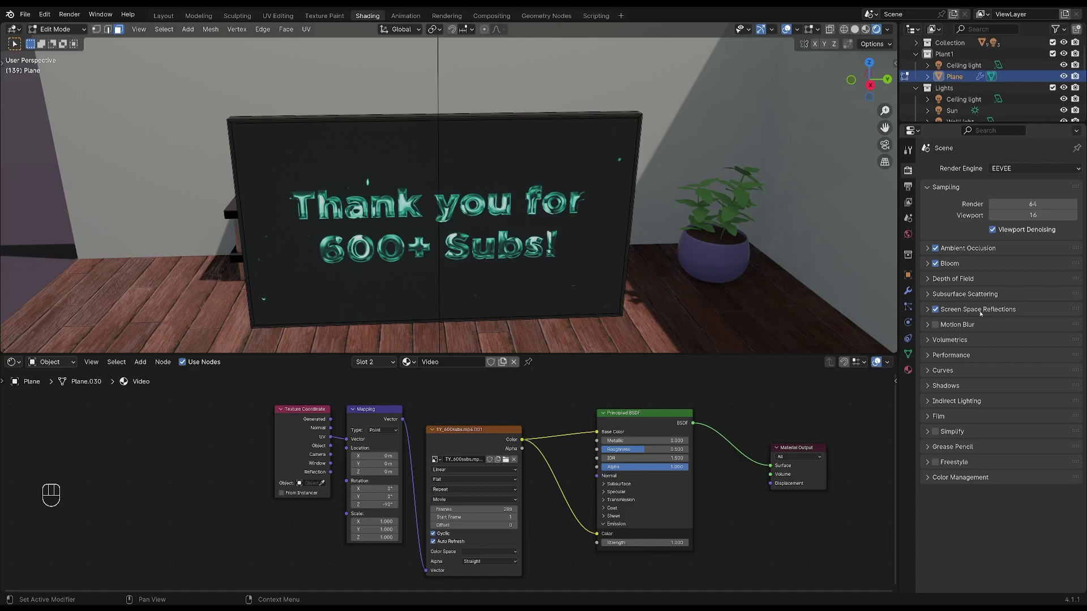
click(164, 16)
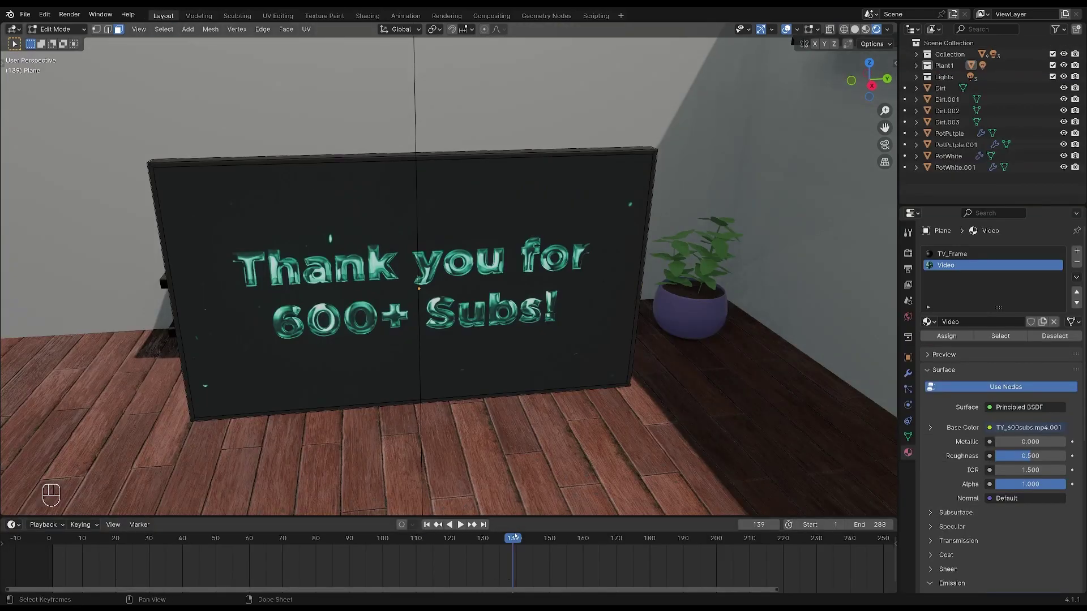
drag(515, 536, 376, 537)
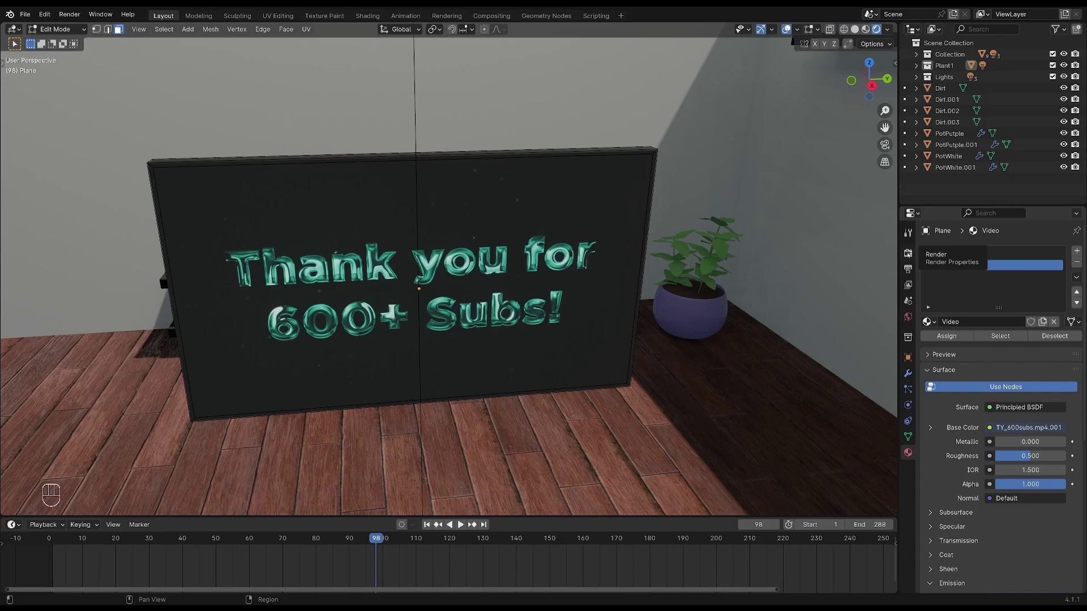
Change the render engine to Cycles, then go back to the Shading workspace node editor.
click(908, 253)
click(1024, 251)
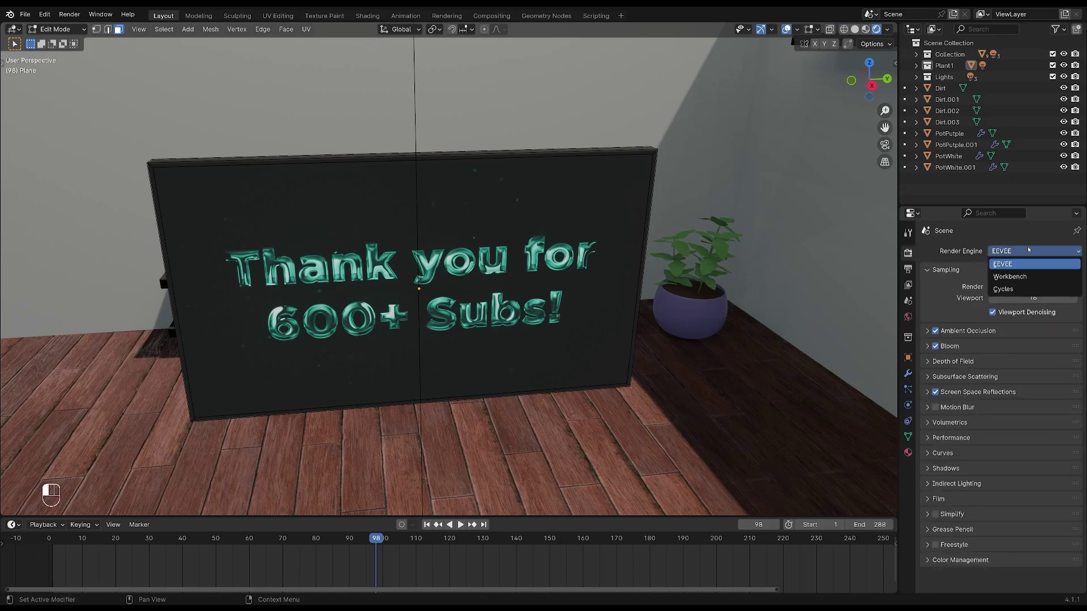
click(1012, 290)
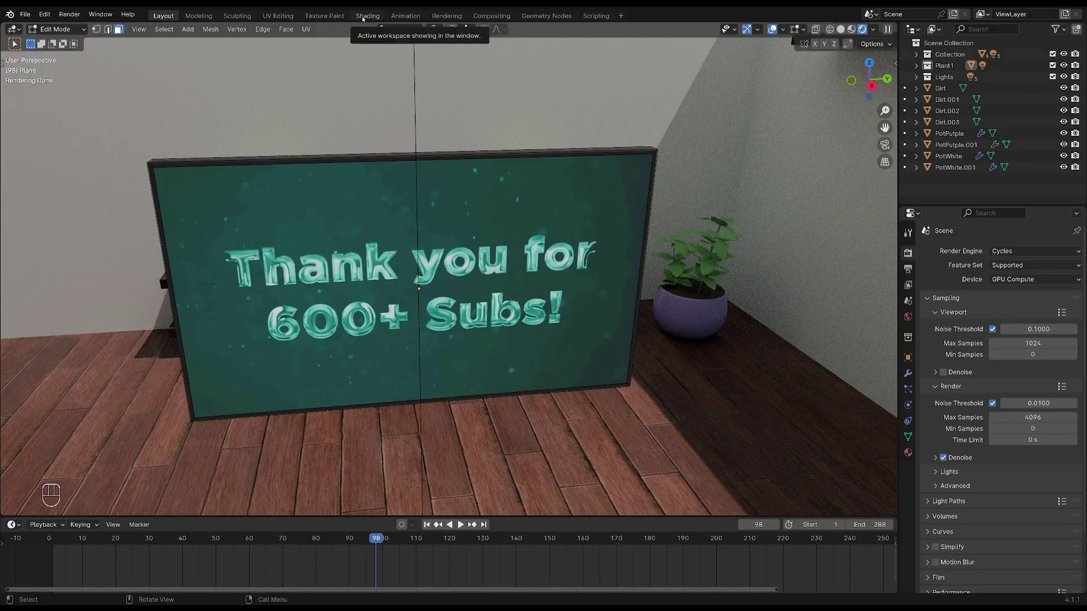
click(362, 18)
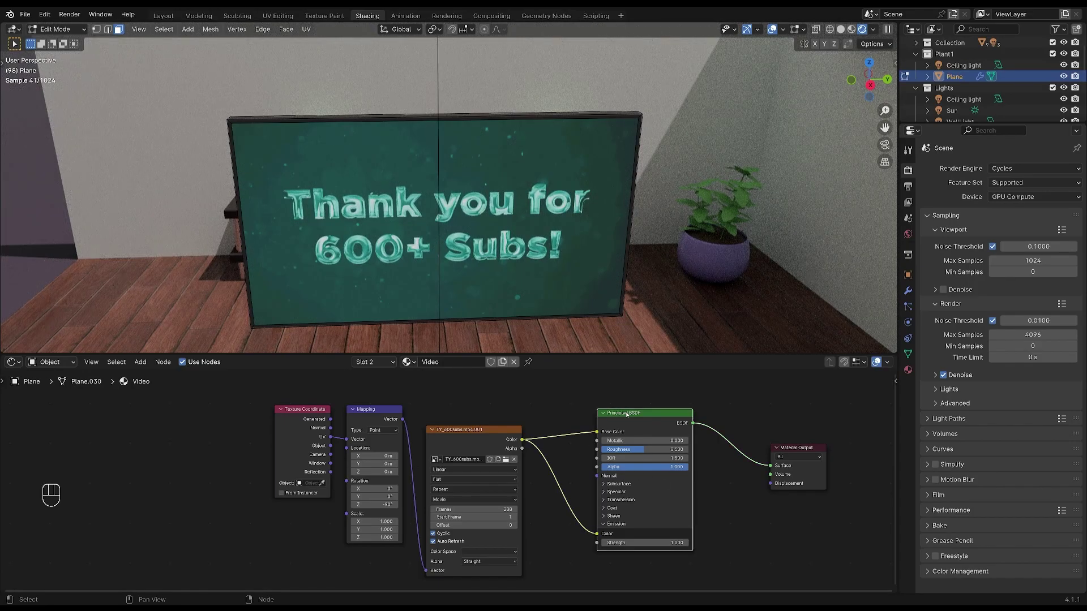
Replace the Principled BSDF with an Emission node and a duplicate Emission below it.
key(Delete)
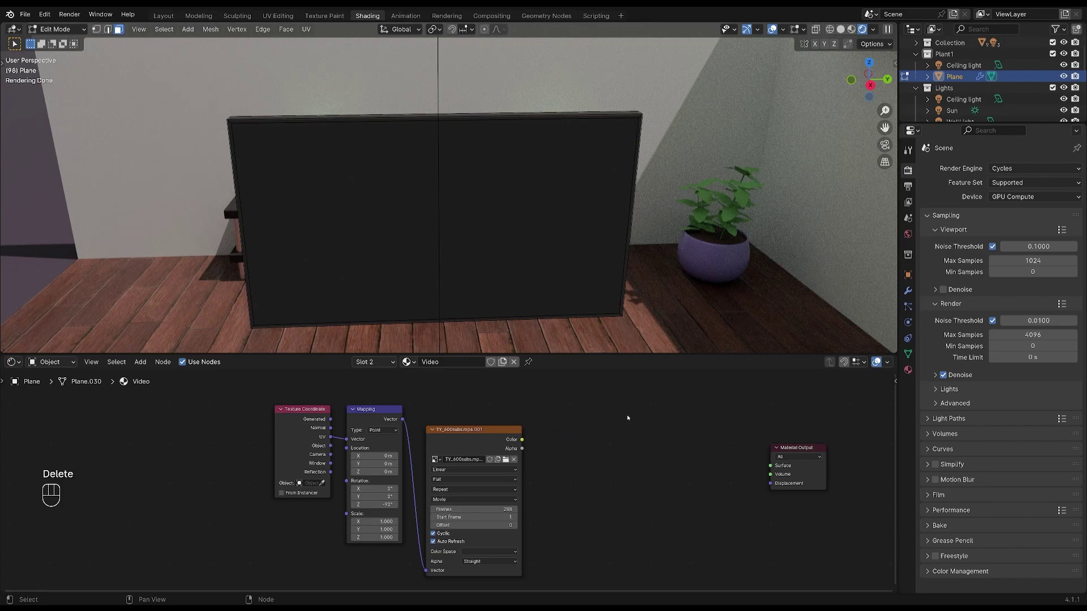
key(shift+a)
text(emiss)
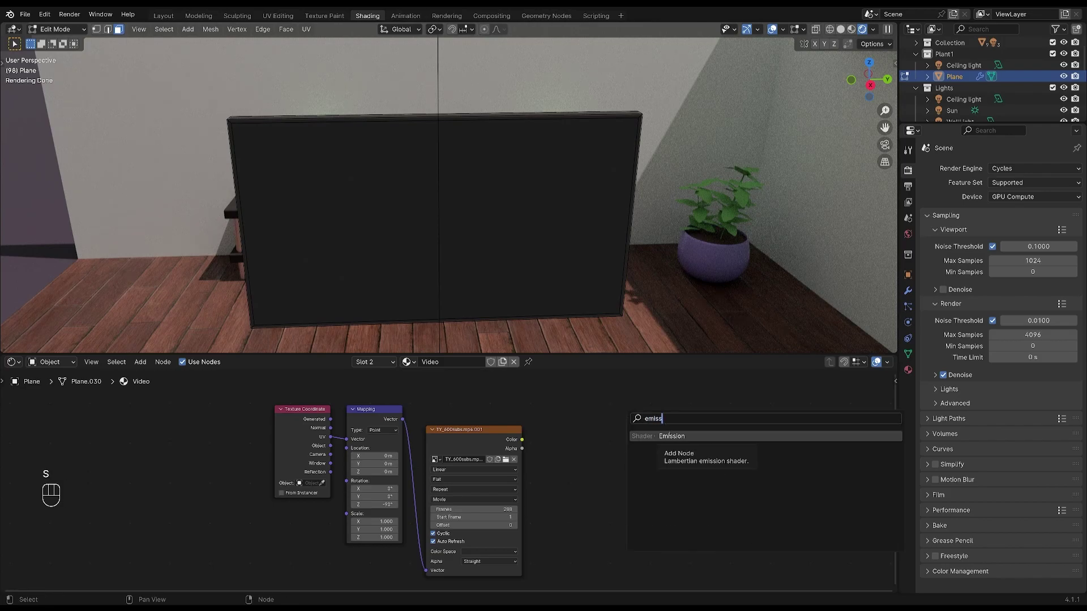
click(670, 436)
click(602, 430)
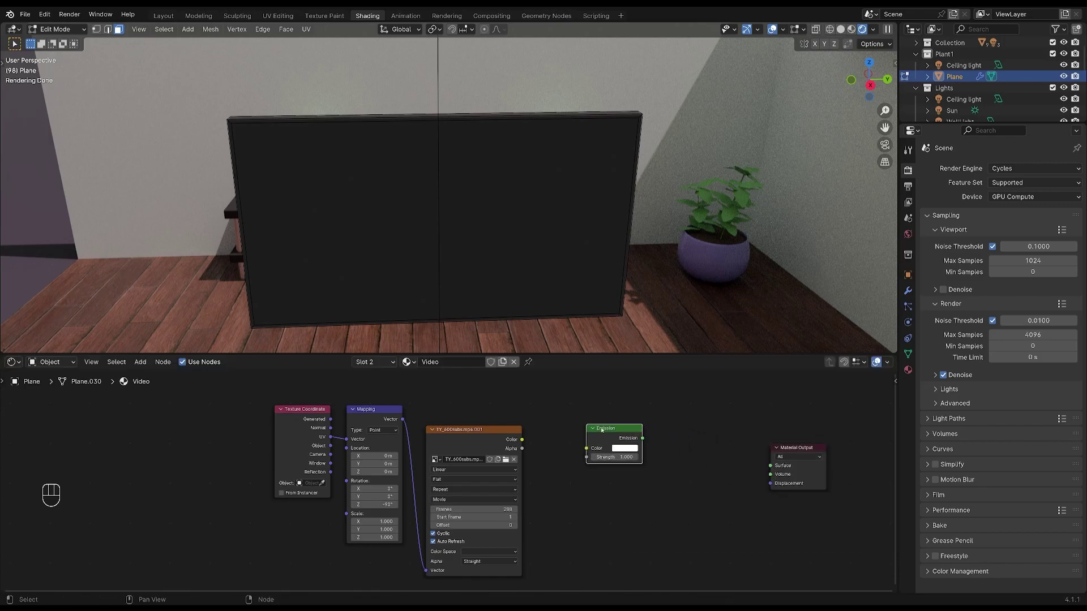
key(shift+d)
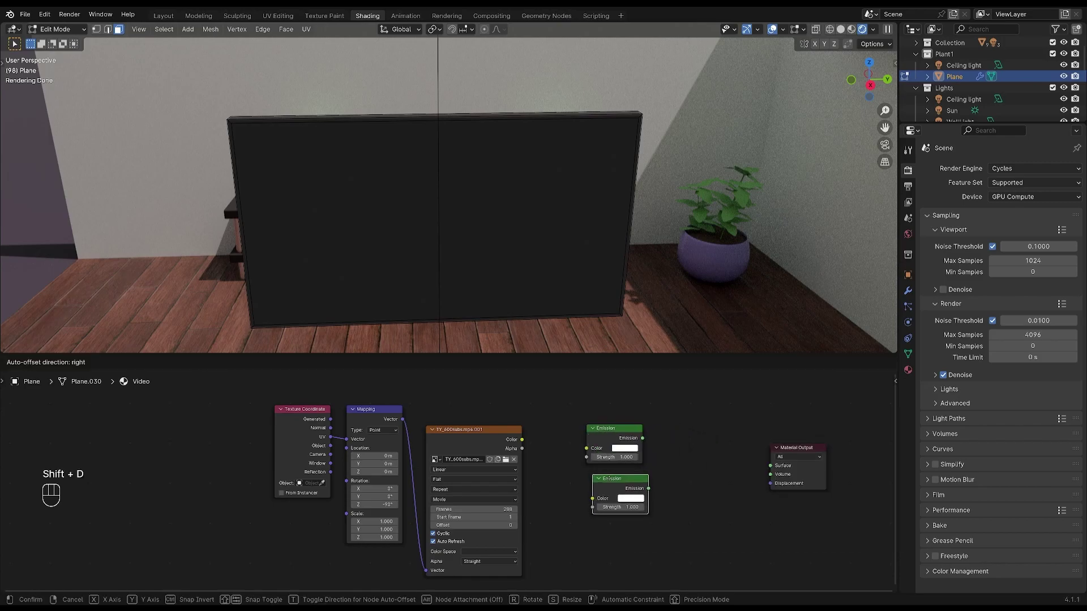
click(607, 486)
click(701, 458)
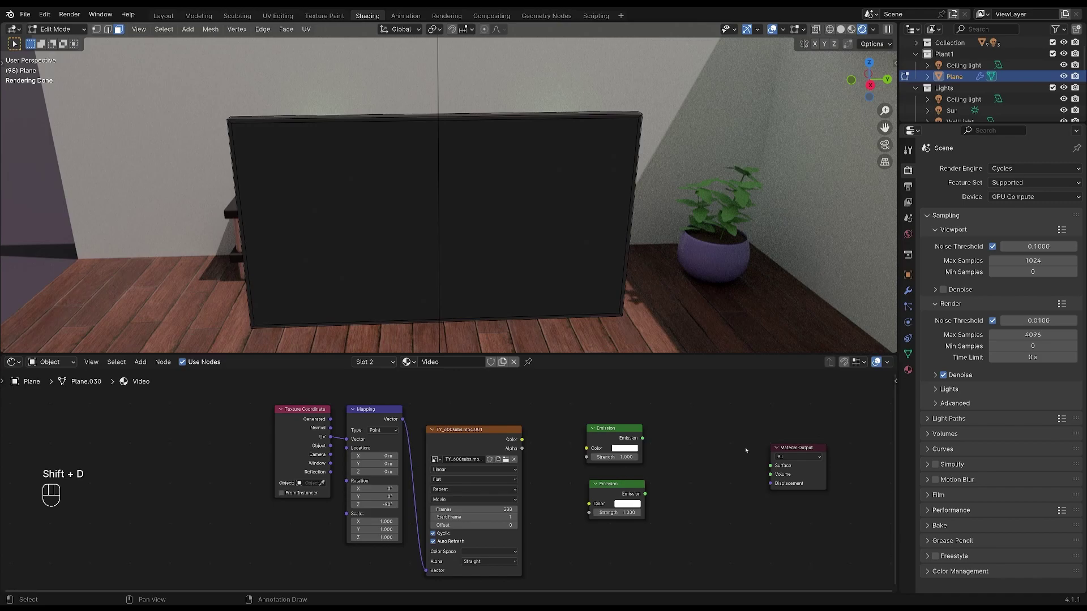
Add a Mix Shader fed by both Emissions, with the video colour driving each Emission.
key(shift+a)
text(mi)
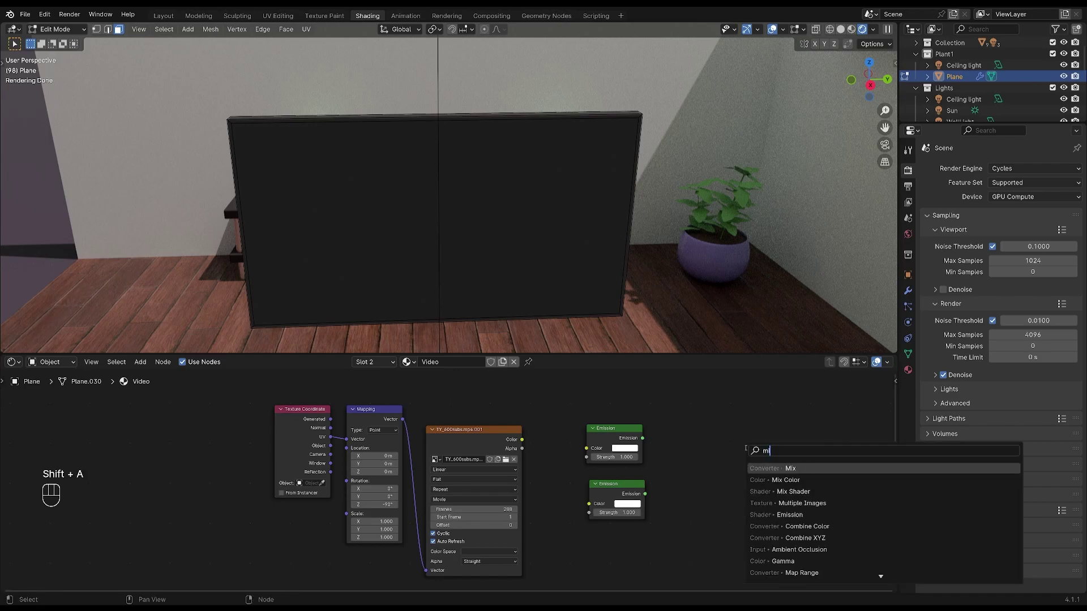
click(806, 492)
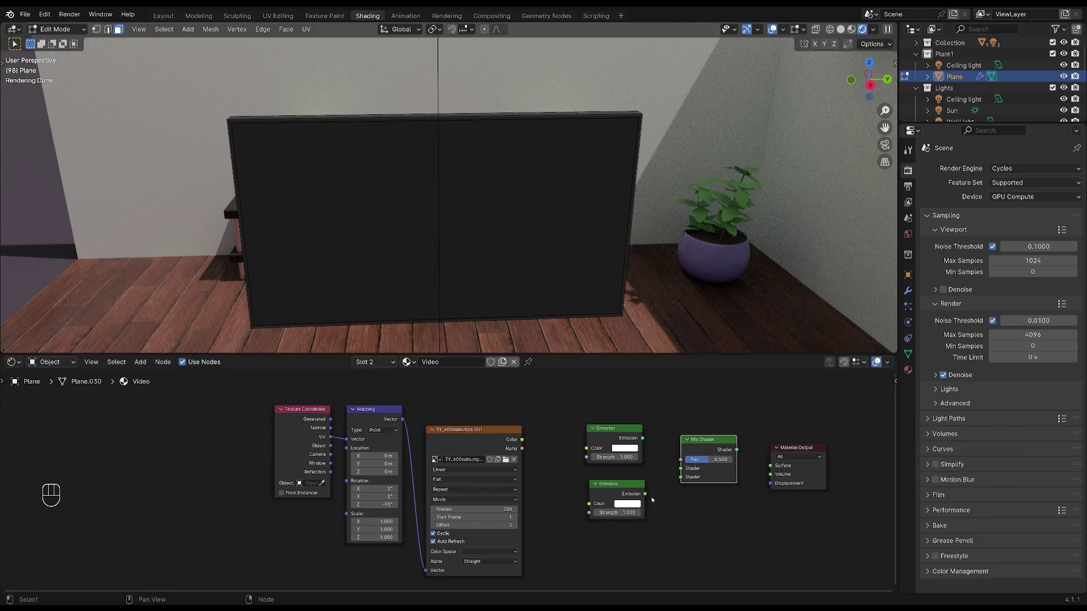
drag(643, 493, 681, 477)
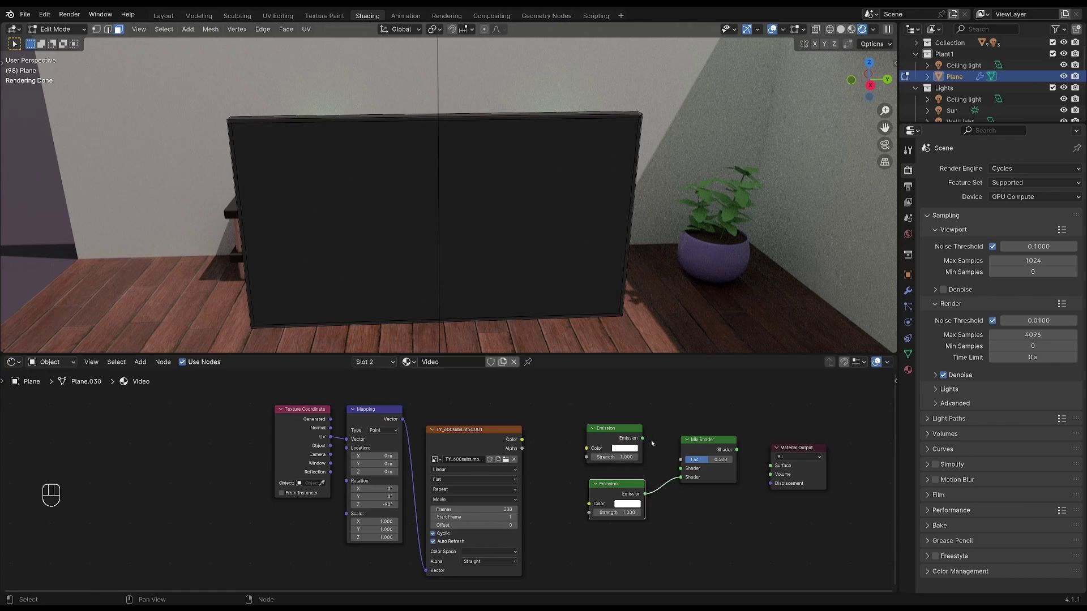
drag(643, 438, 771, 466)
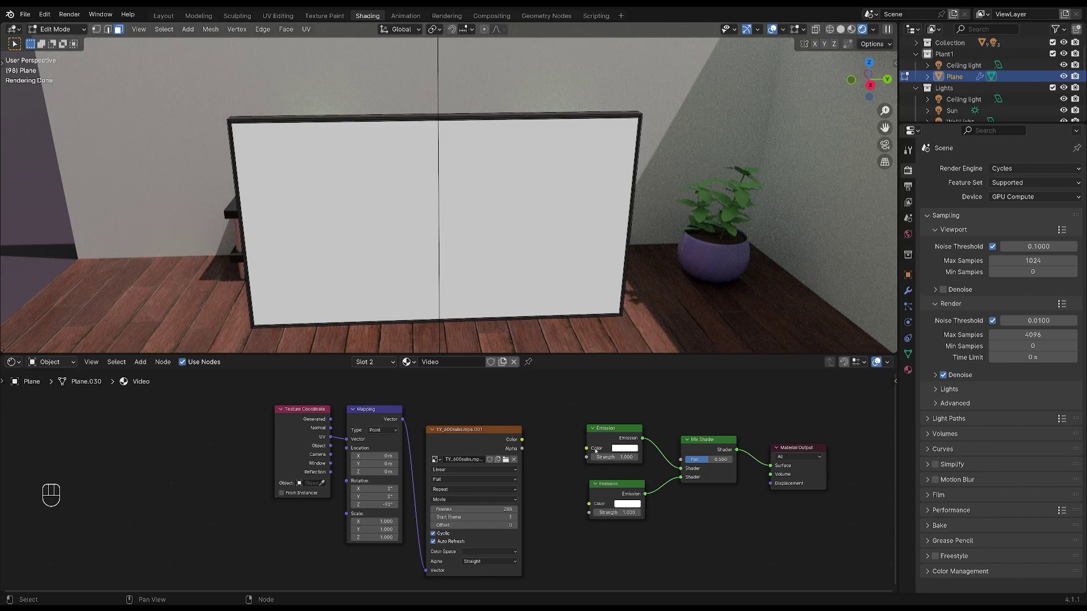
drag(587, 448, 522, 440)
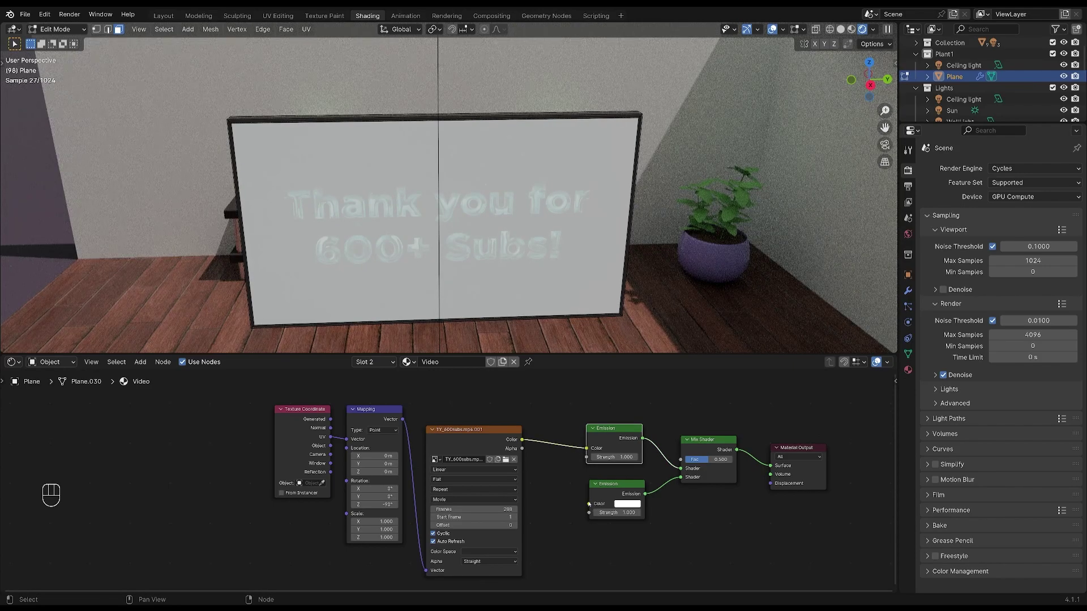
drag(589, 505, 522, 440)
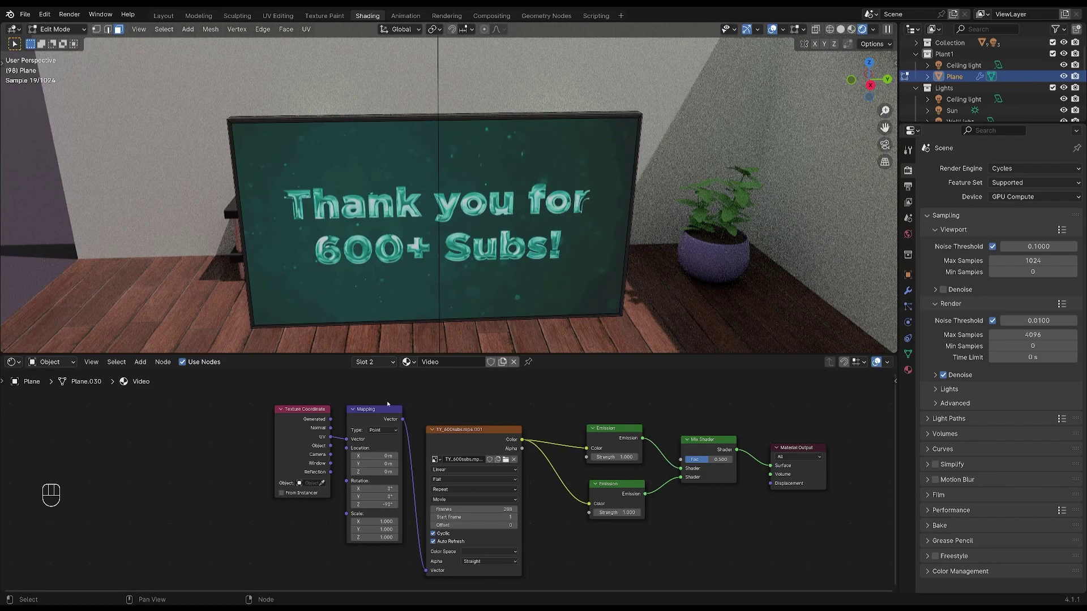
drag(266, 386, 430, 452)
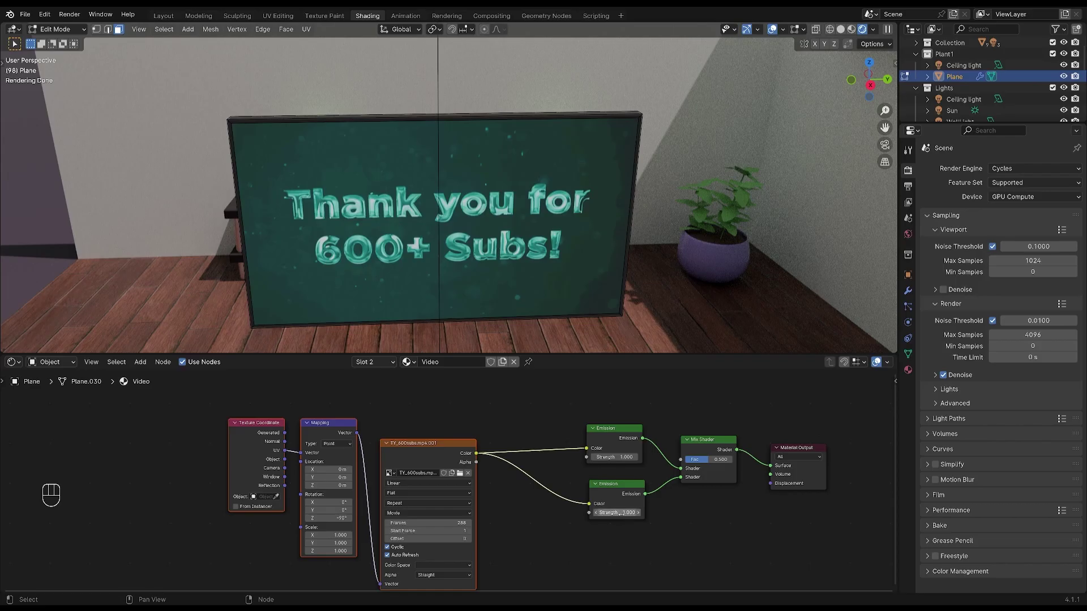
Move both Emission nodes down-left and set the lower Emission's strength to 1.
mouse_move(627, 519)
mouse_down()
mouse_move(667, 520)
mouse_move(638, 520)
mouse_up()
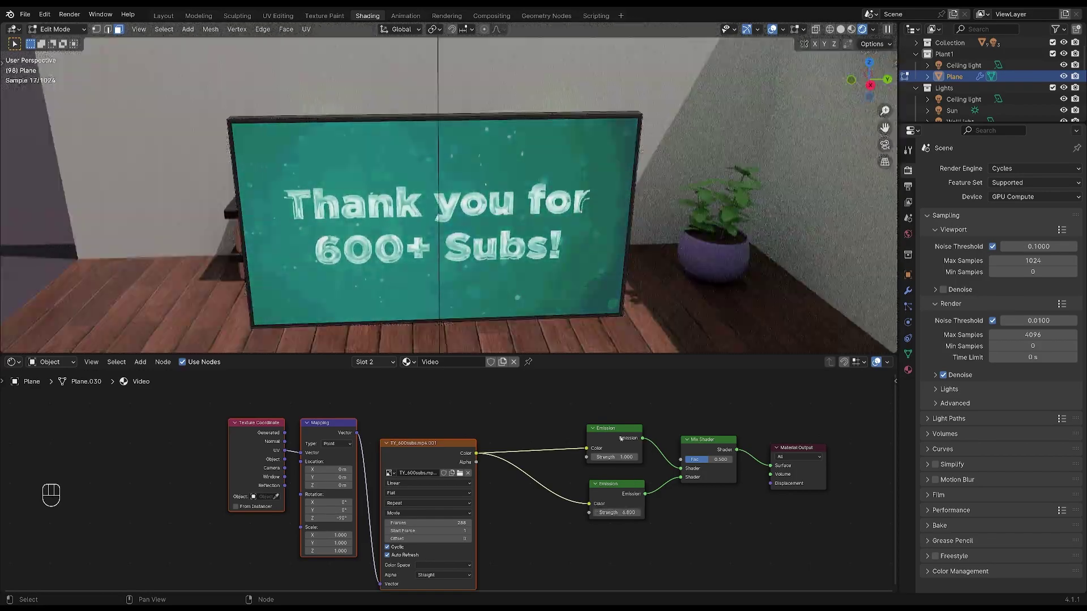
drag(579, 414, 616, 524)
key(g)
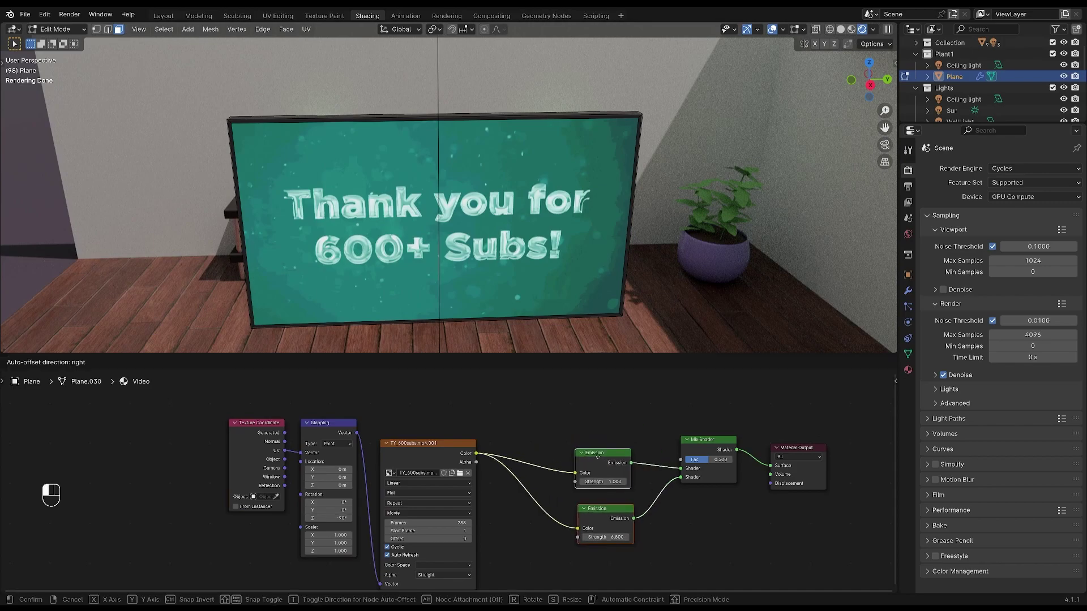
click(614, 545)
click(614, 545)
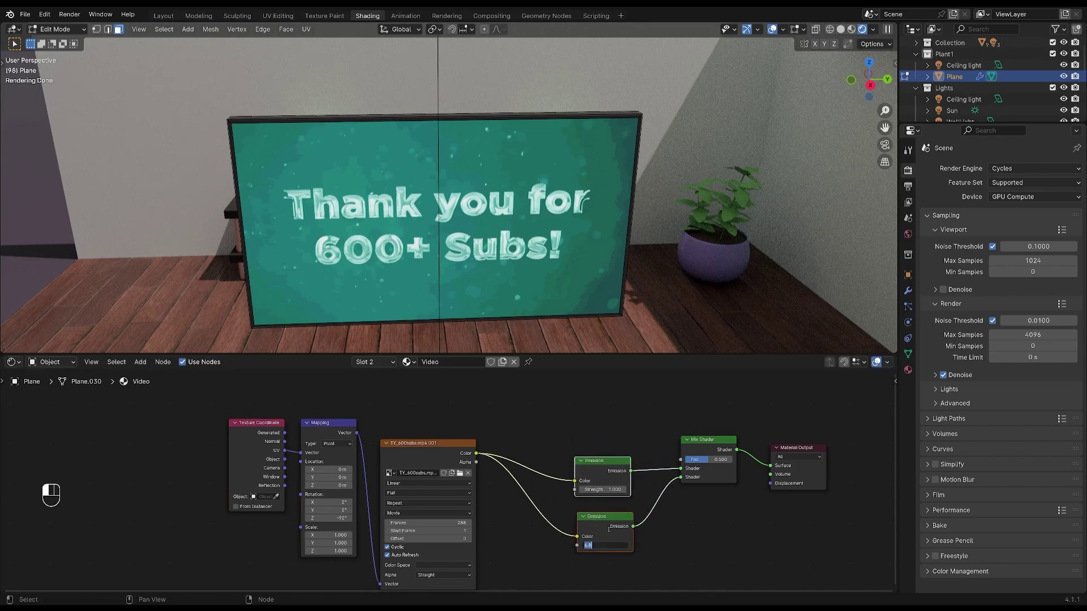
text(1)
key(Return)
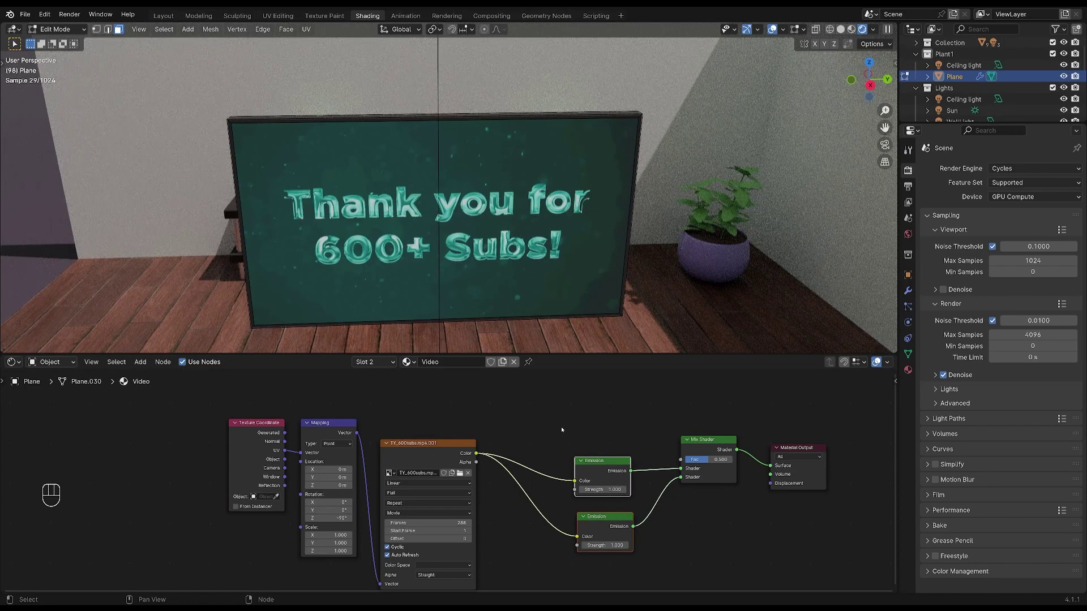
click(562, 427)
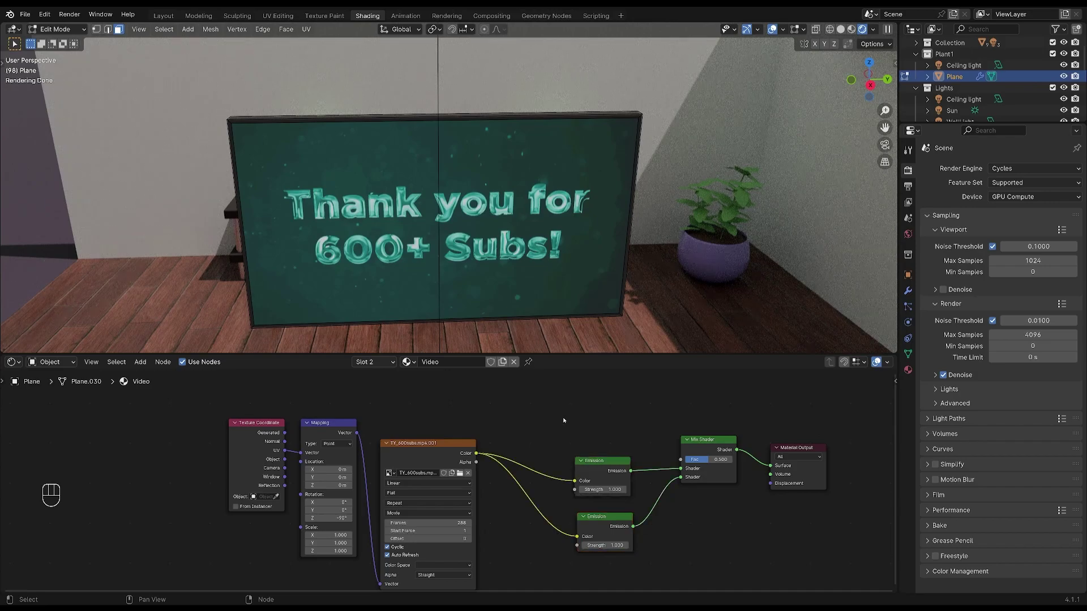
Add a Light Path node and connect Is Camera Ray to the Mix Shader's Fac.
key(shift+a)
text(li)
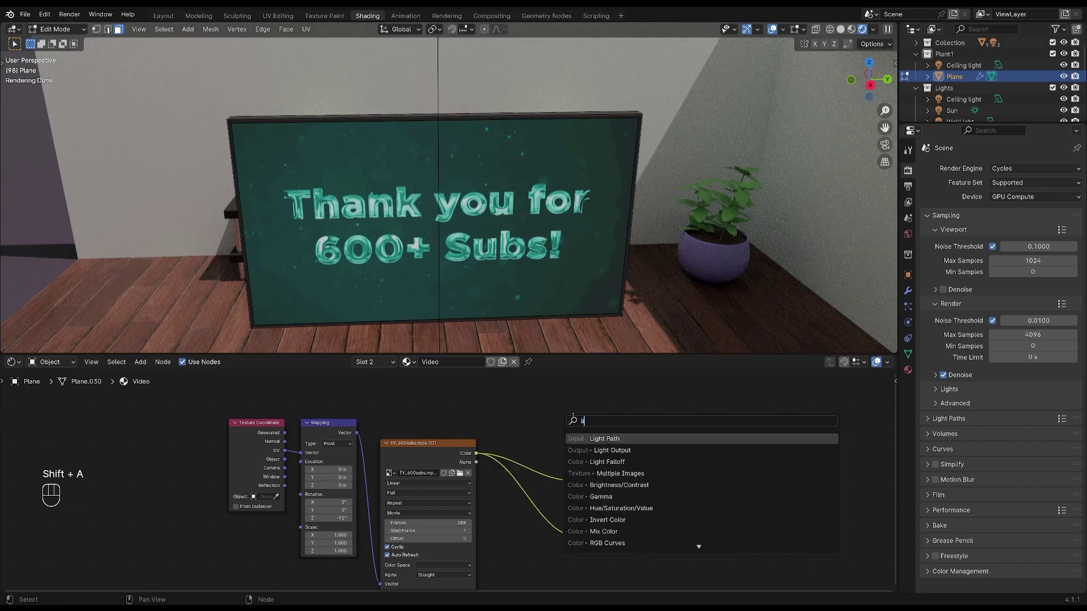
click(590, 439)
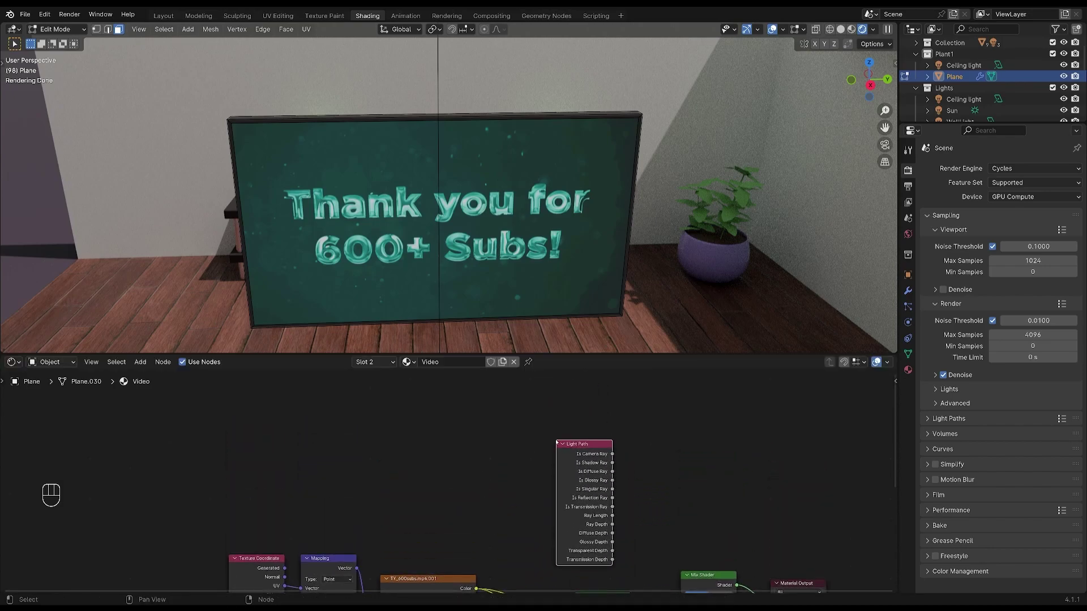
middle_drag(590, 446, 506, 375)
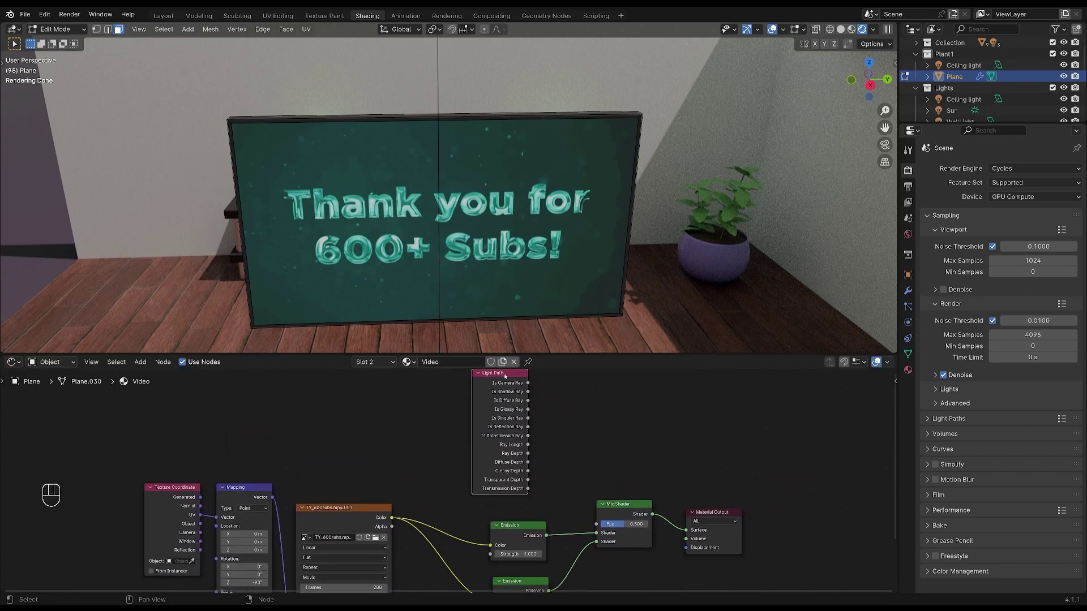
drag(528, 383, 596, 525)
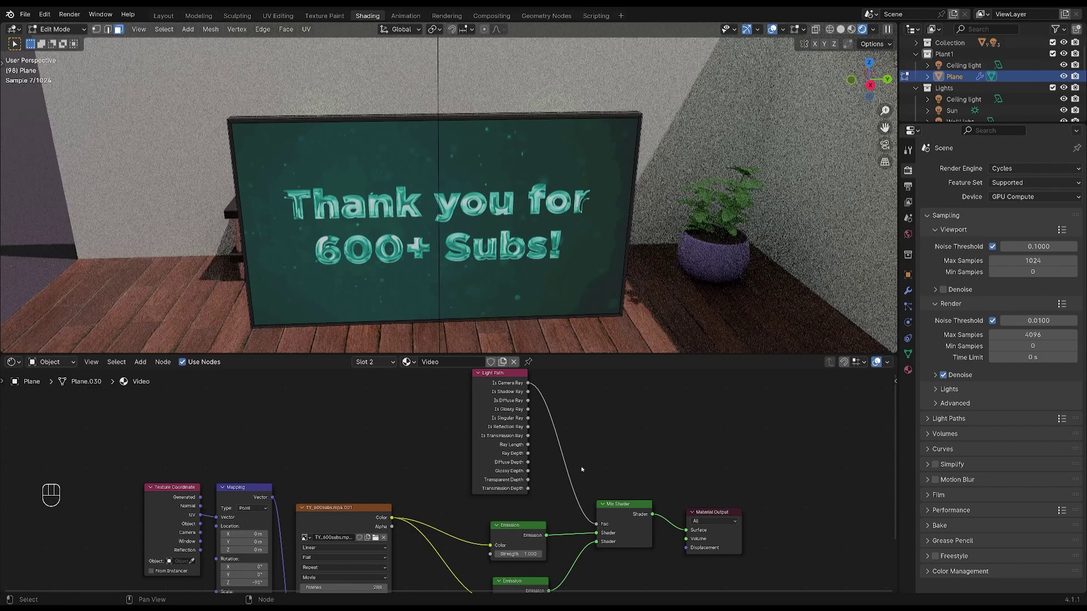
middle_drag(529, 588, 536, 540)
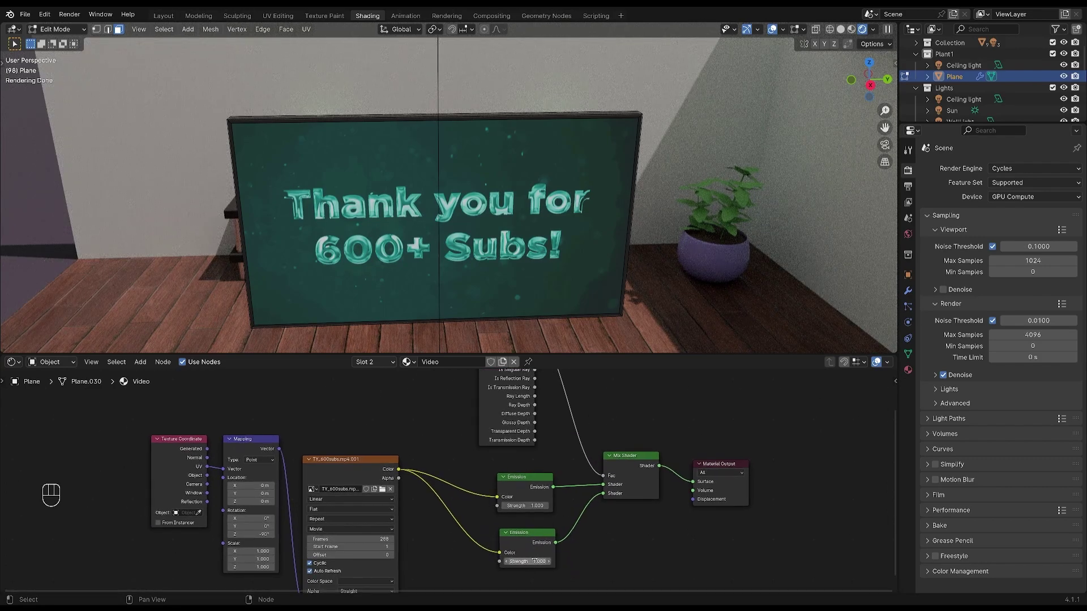
Set the lower Emission strength to 0.5 and raise the upper Emission strength to 14.3.
drag(527, 561, 584, 562)
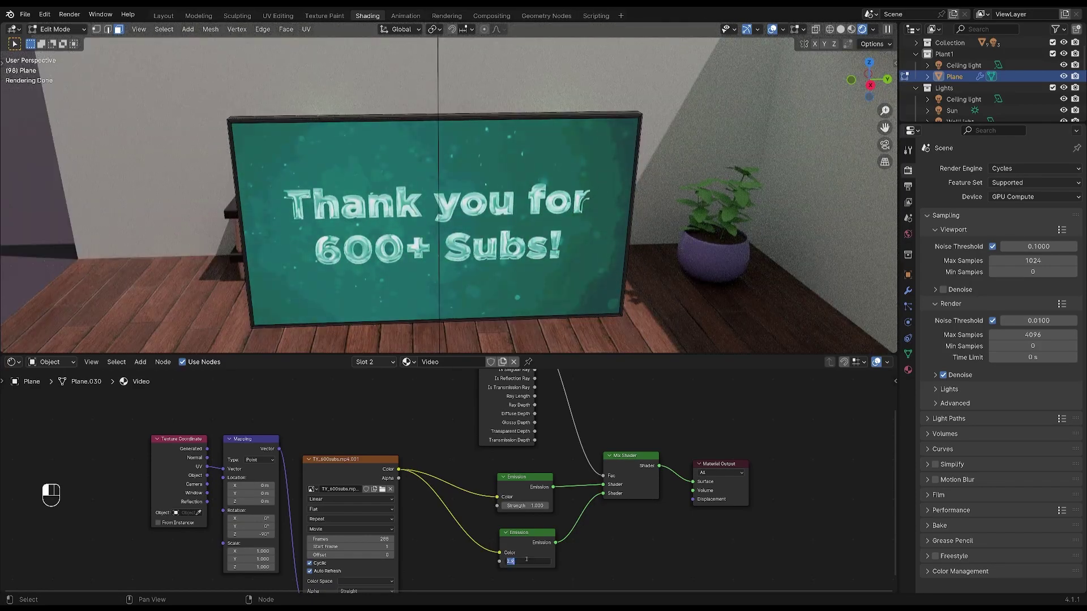
key(Return)
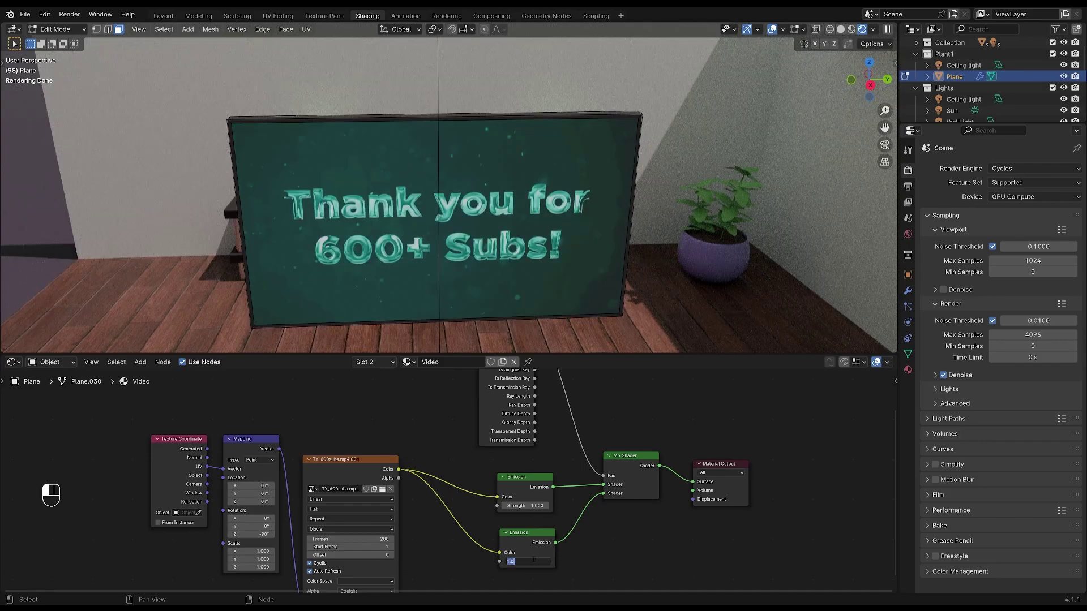
key(Return)
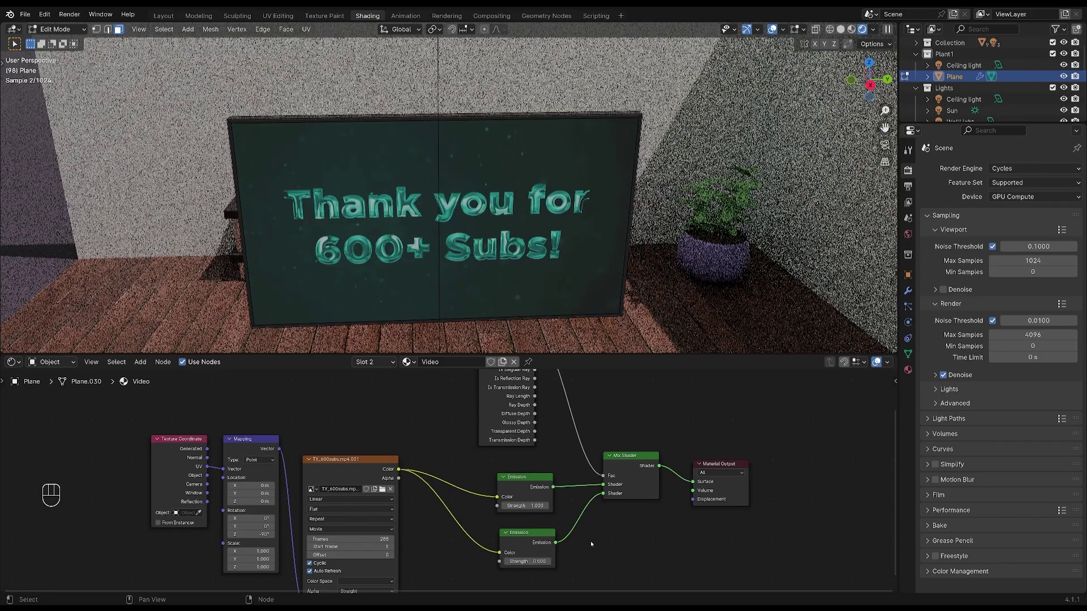
drag(526, 505, 594, 505)
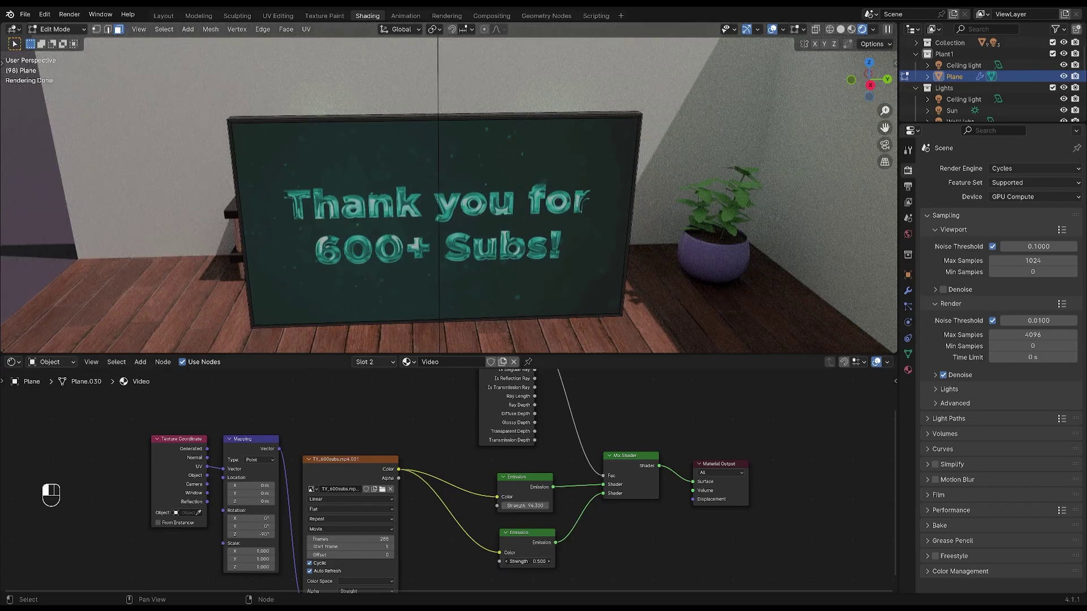
Reset the lower Emission strength to 1 and hide the ceiling, sun and wall lights.
click(548, 555)
text(1)
key(Return)
scroll(580, 425, down, 1)
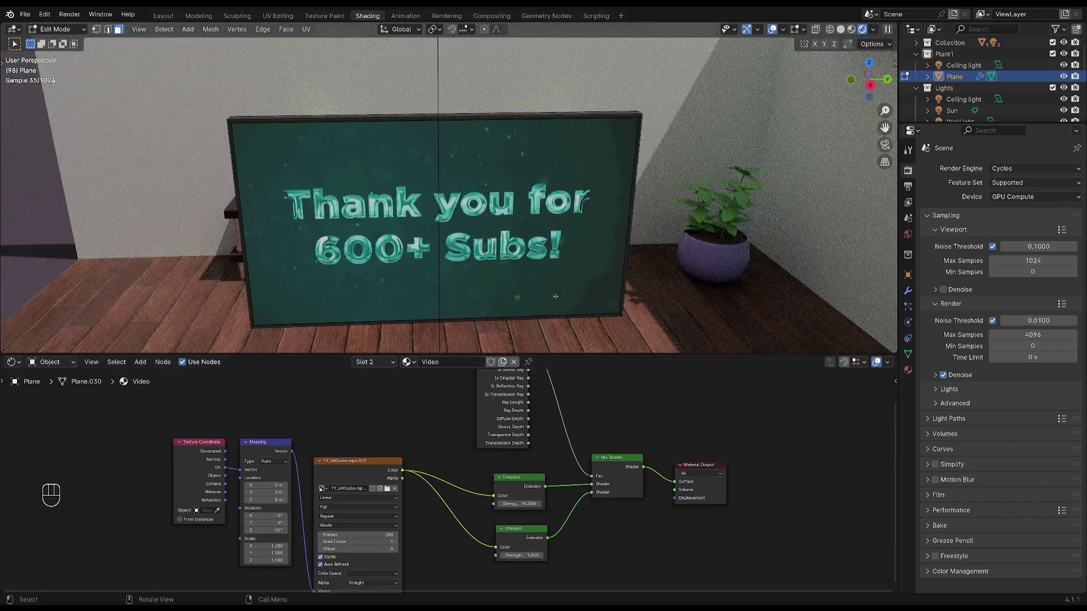
scroll(585, 197, down, 1)
middle_drag(605, 217, 569, 218)
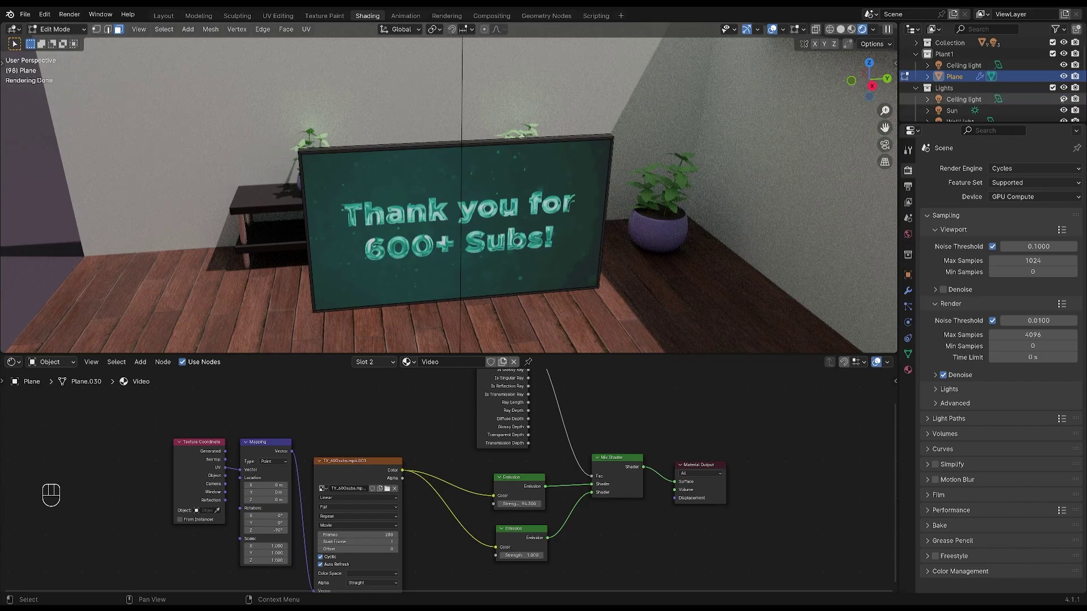
drag(1063, 100, 1063, 121)
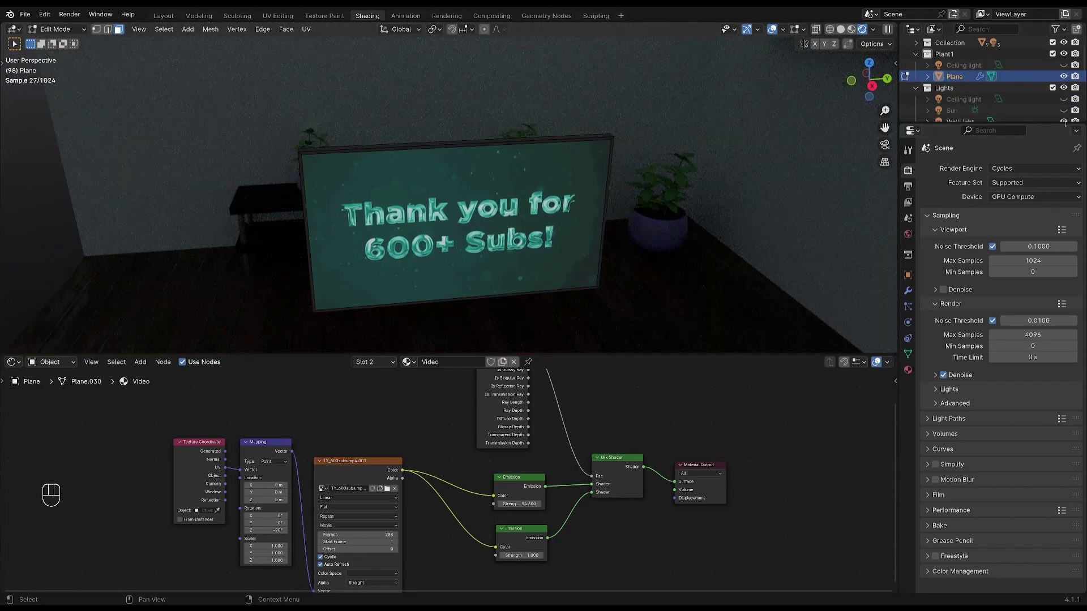
middle_drag(537, 226, 619, 181)
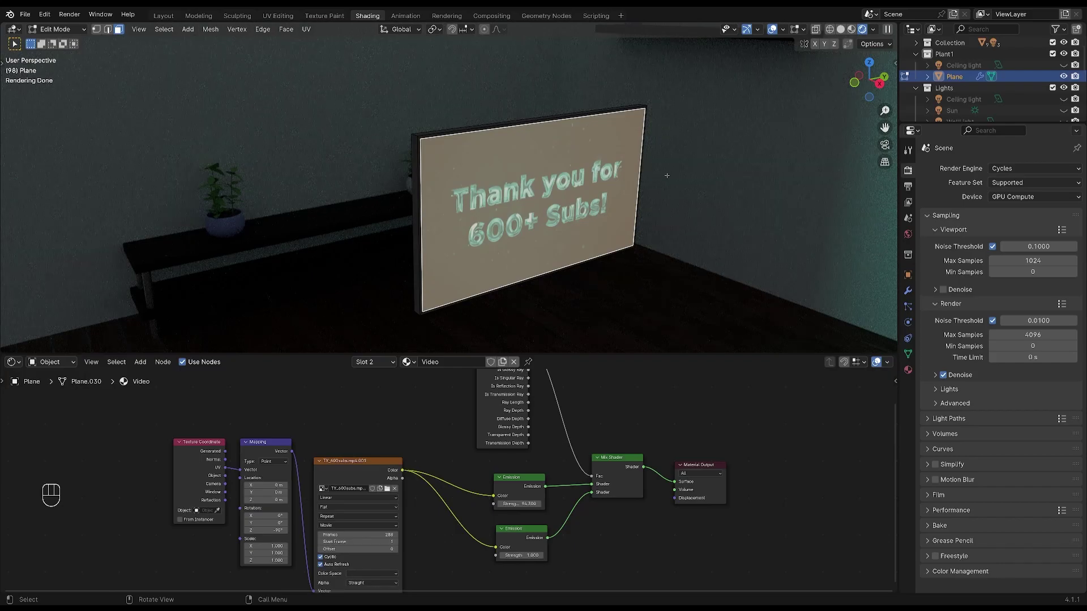
Move the whole TV screen along the X axis against the back wall.
key(g)
click(593, 161)
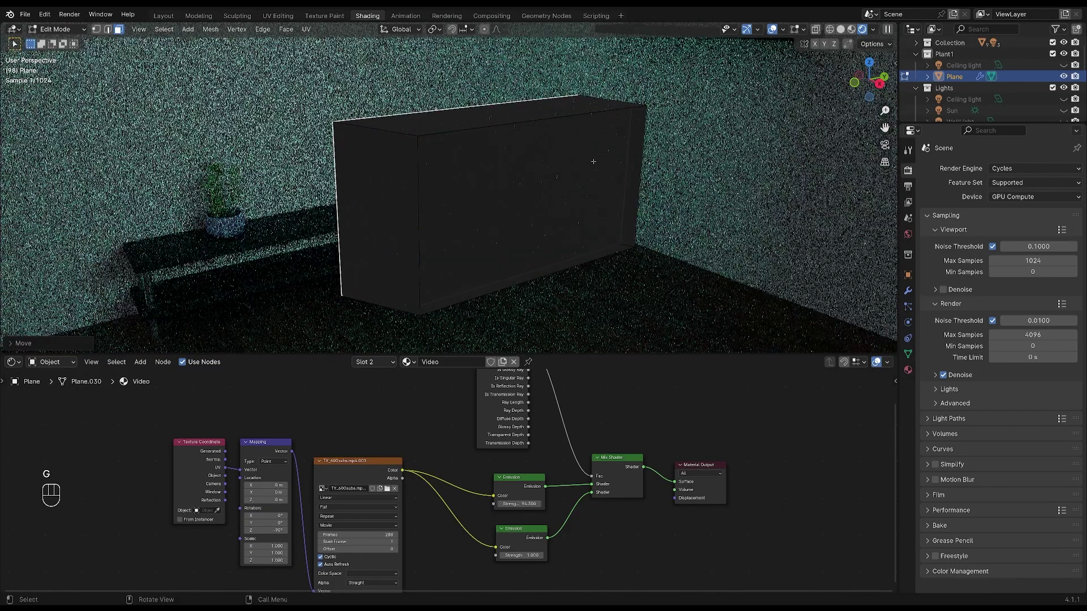
key(ctrl+z)
key(Tab)
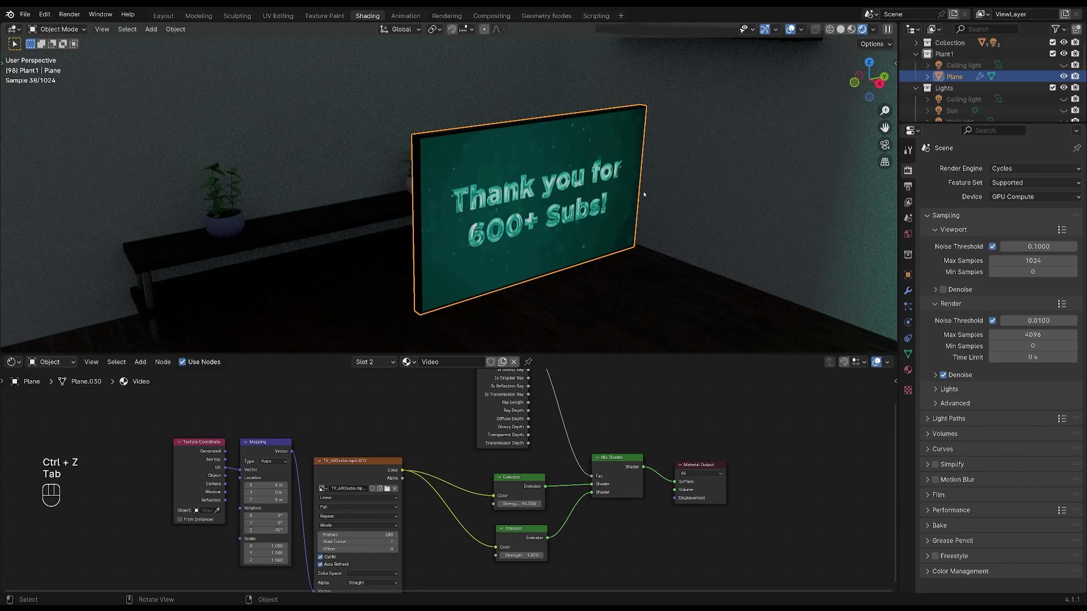
key(g)
key(x)
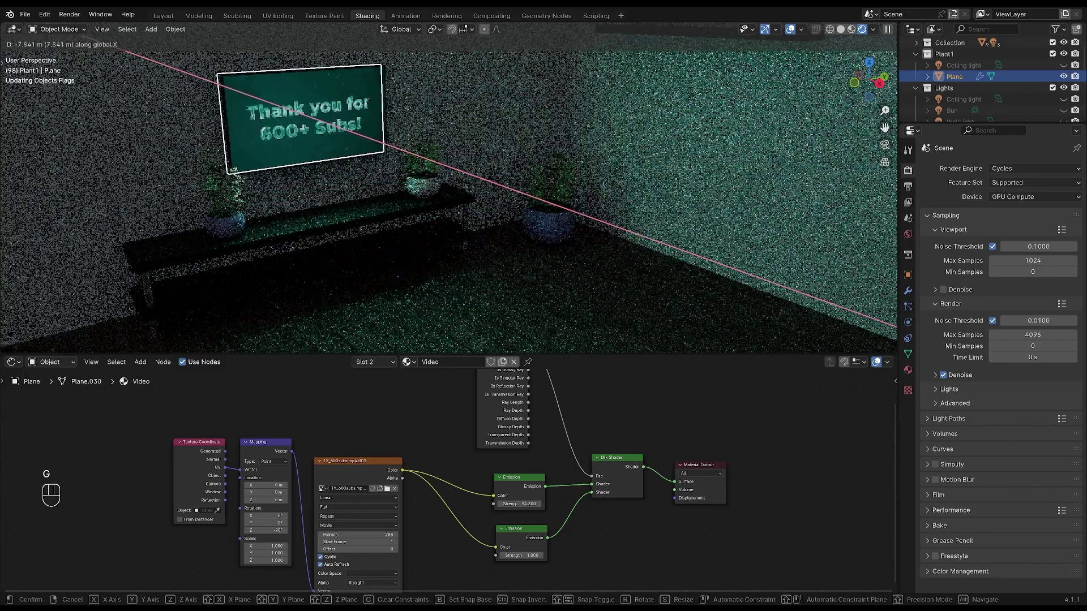
click(409, 110)
Scale the TV screen up and apply its scale.
middle_drag(511, 228, 517, 274)
key(s)
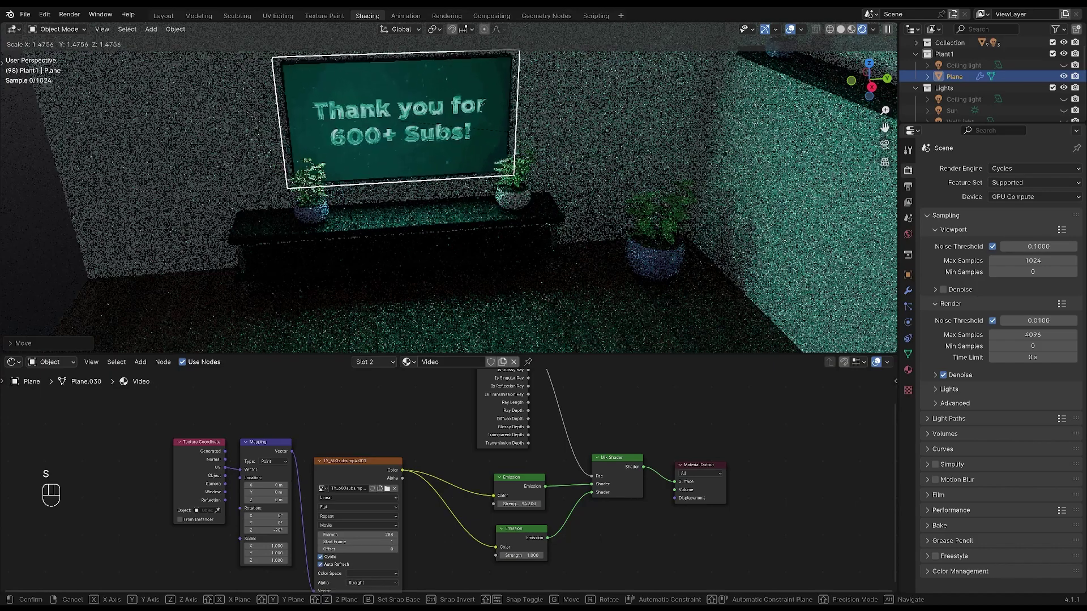
click(537, 131)
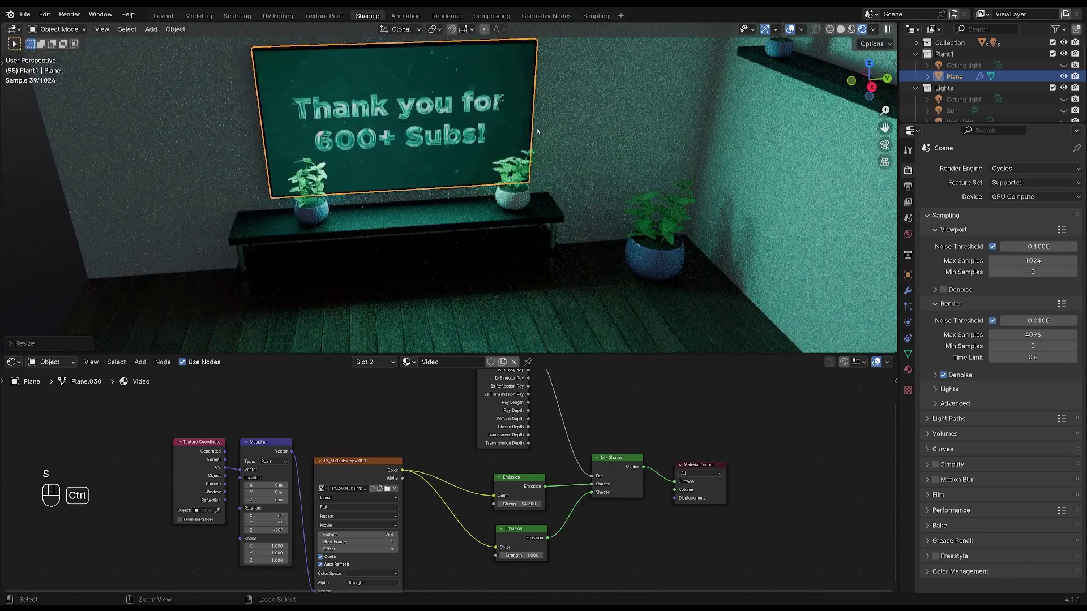
key(ctrl+a)
click(483, 129)
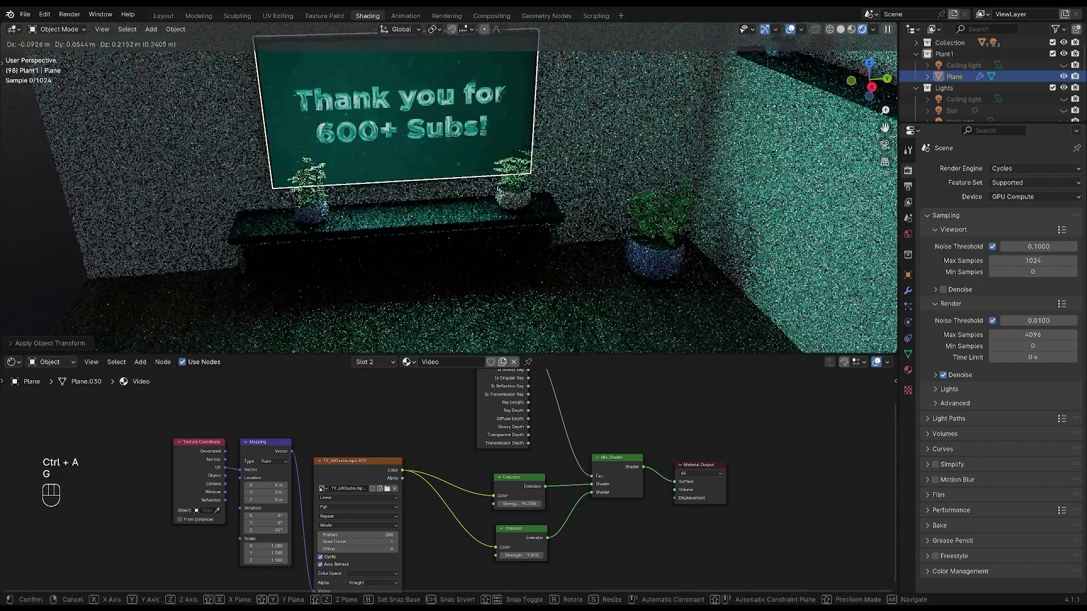
Raise the TV screen vertically to sit on the wall above the plant table.
key(g)
click(484, 131)
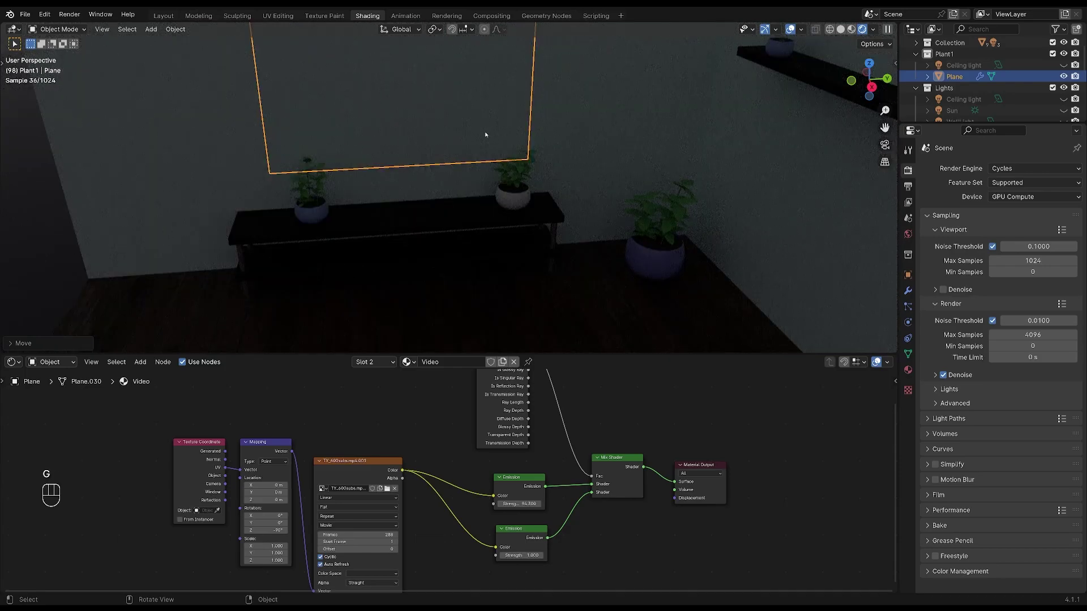
key(ctrl+z)
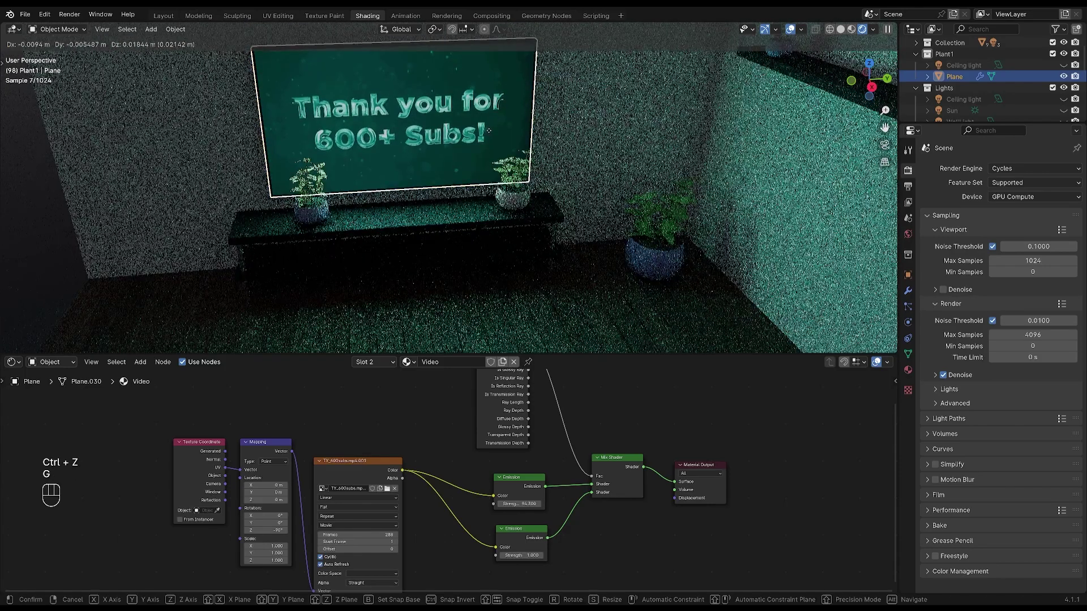
key(g)
key(z)
click(604, 207)
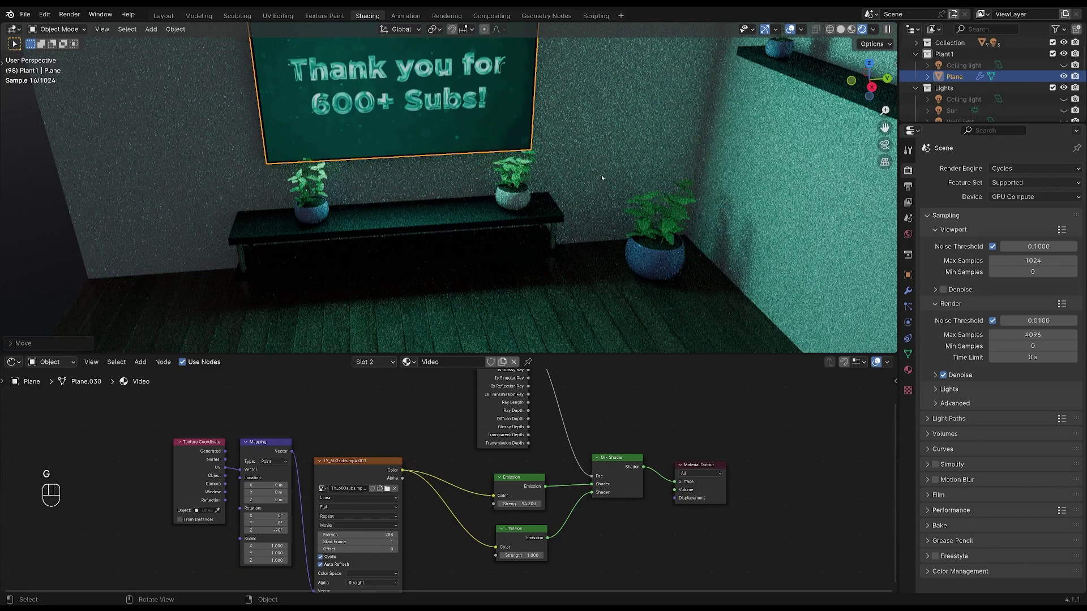
shift+middle_drag(603, 207, 634, 212)
click(633, 212)
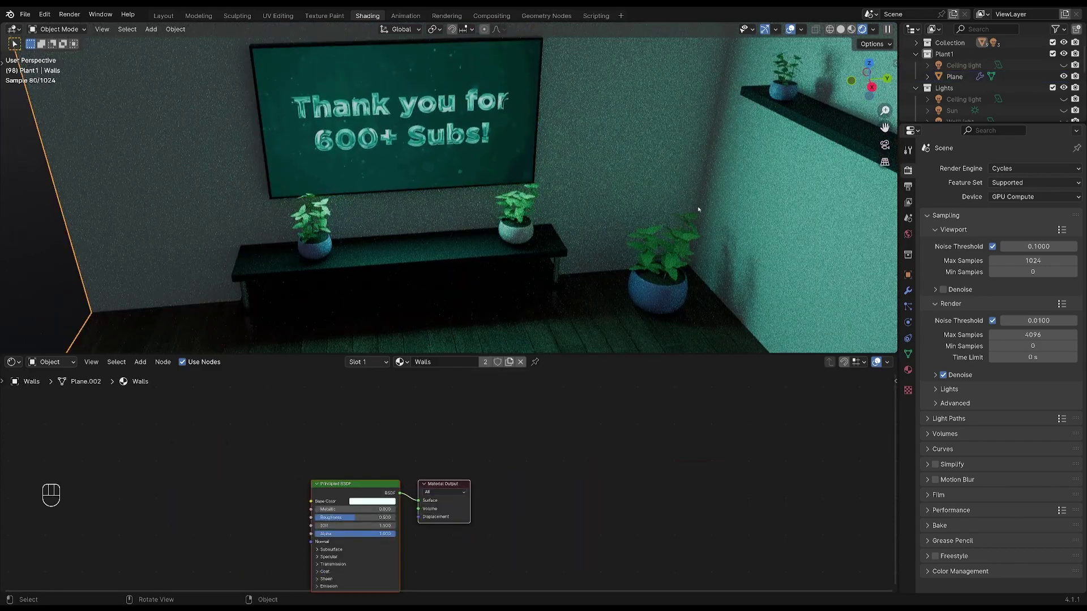
click(1013, 172)
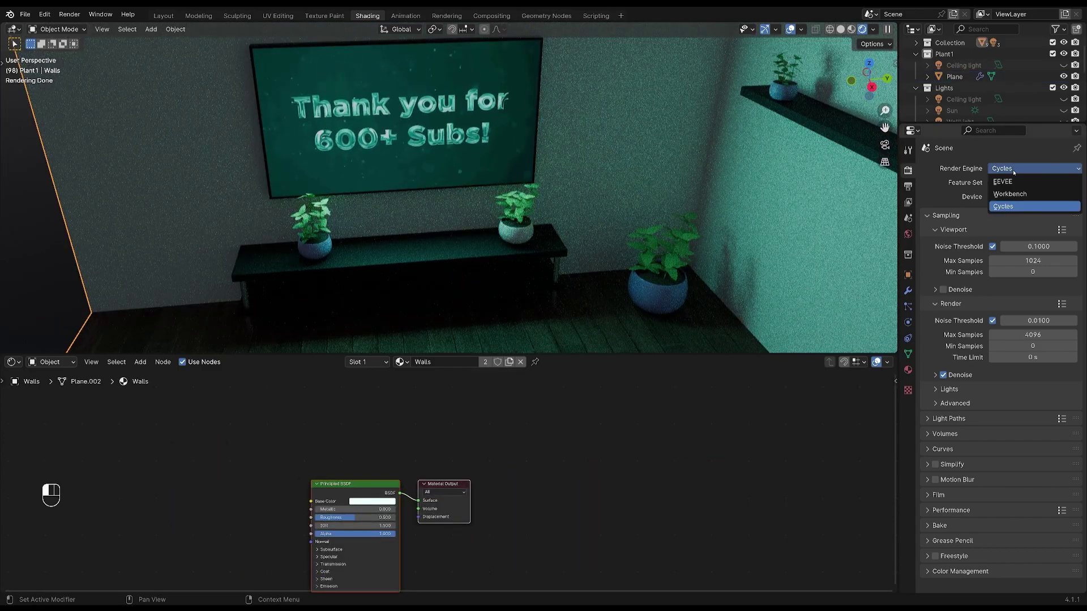
click(1013, 179)
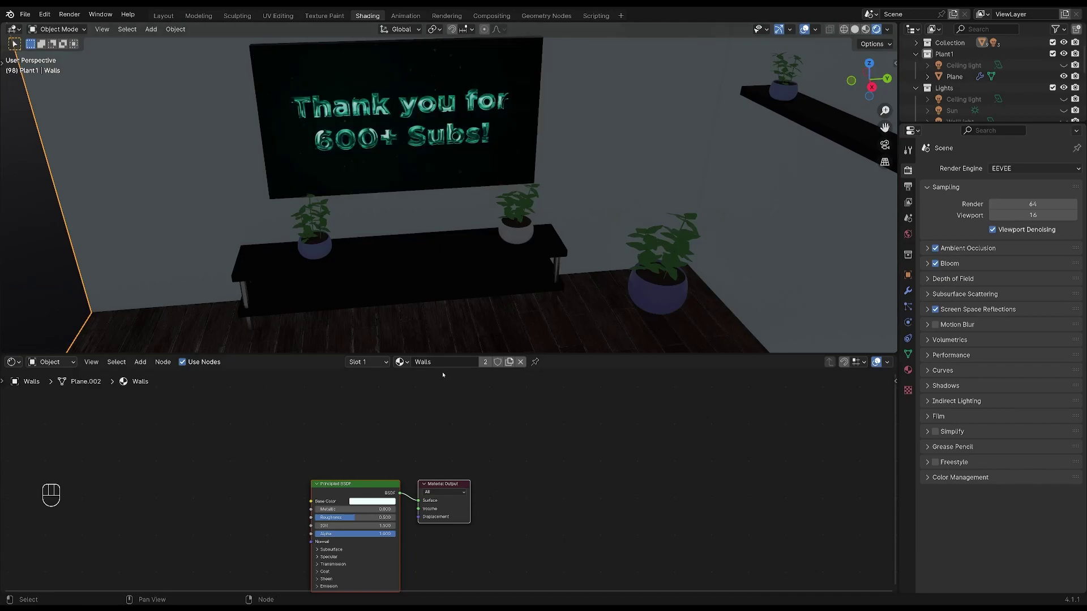
click(1003, 168)
click(1014, 206)
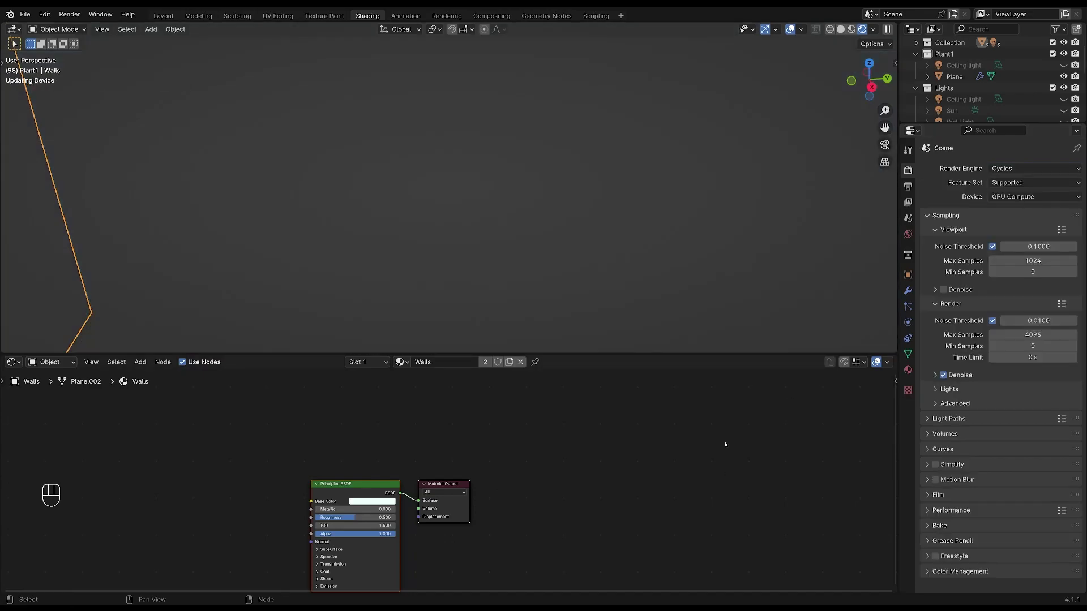